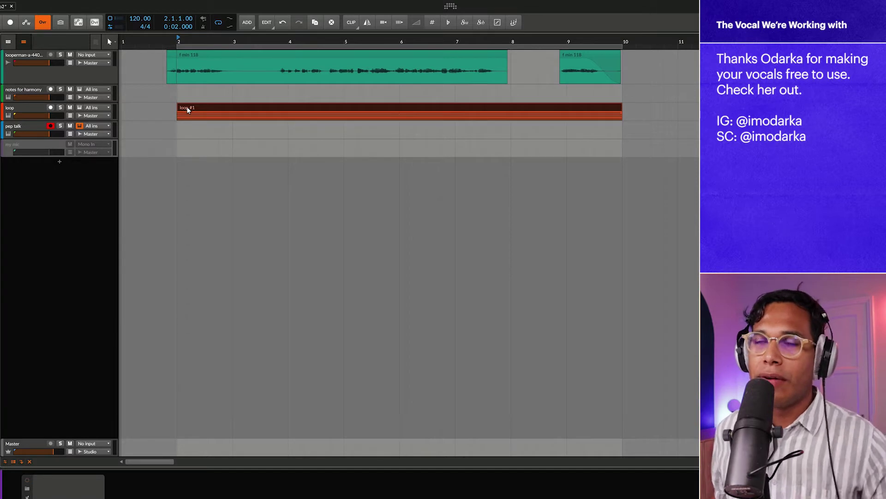
- Select the f min 118 vocal clip and its track, start playback, and solo the vocal track
{"action": "left_click", "coordinate": [194, 57]}
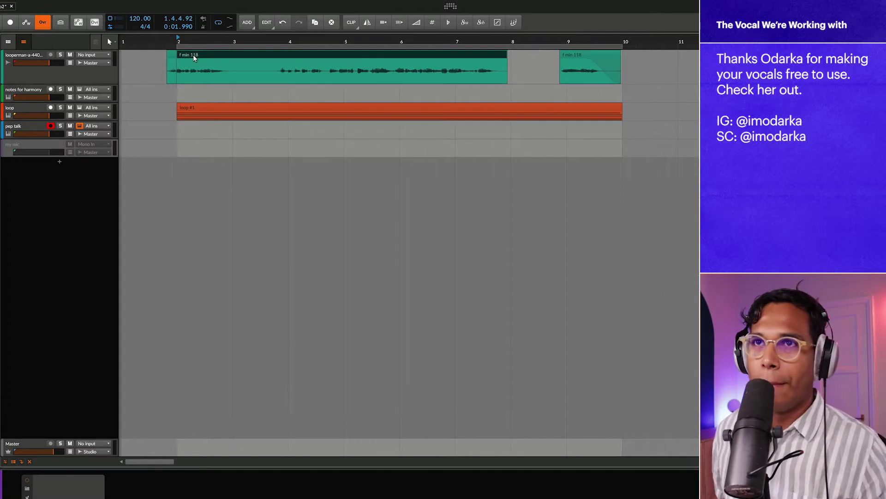
{"action": "left_click", "coordinate": [60, 56]}
{"action": "key", "text": "space"}
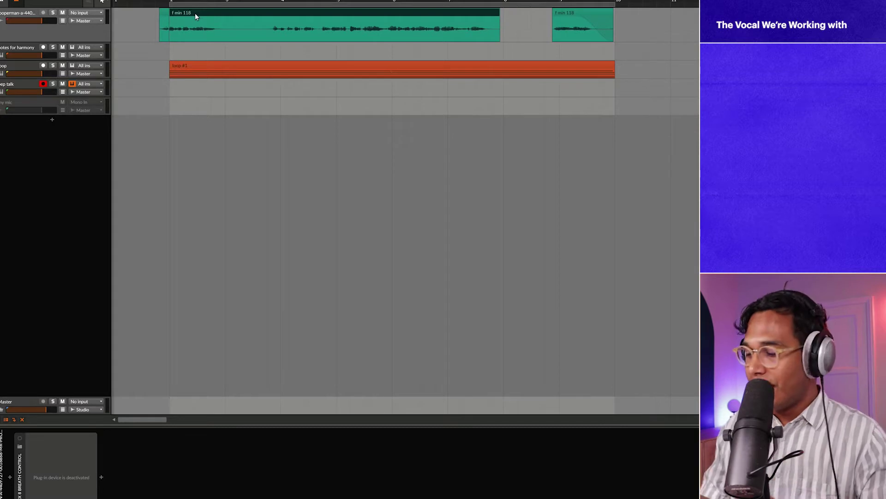
{"action": "left_click", "coordinate": [53, 14]}
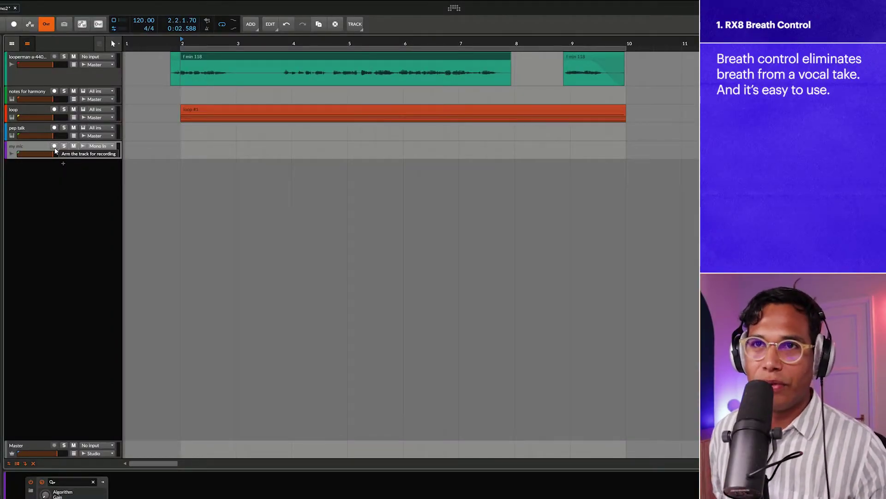
- Arm the my mic track, load Breath Control's Silence Breaths preset, and play back to audition it
{"action": "left_click", "coordinate": [54, 148]}
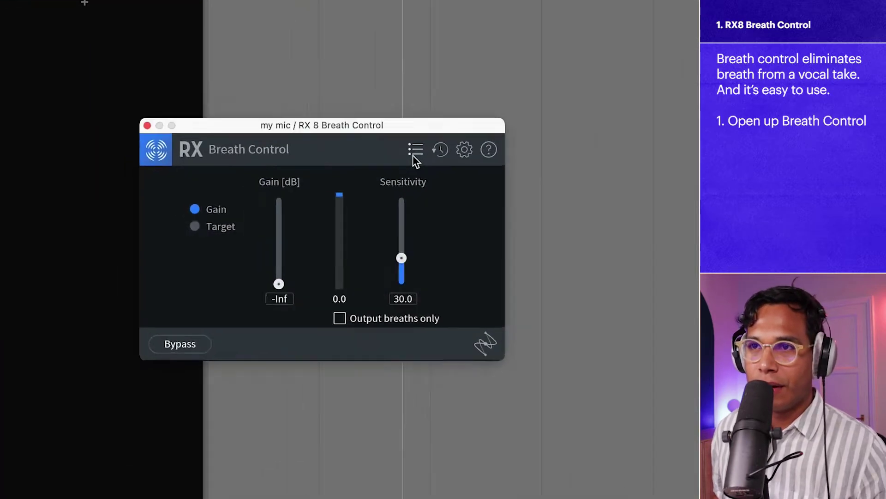
{"action": "left_click", "coordinate": [218, 193]}
{"action": "scroll", "coordinate": [131, 251], "scroll_direction": "down", "scroll_amount": 2}
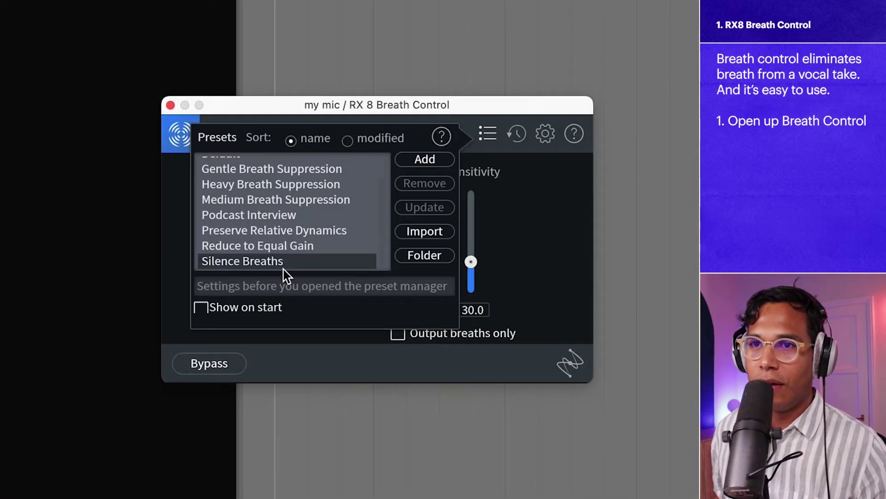
{"action": "left_click", "coordinate": [283, 264]}
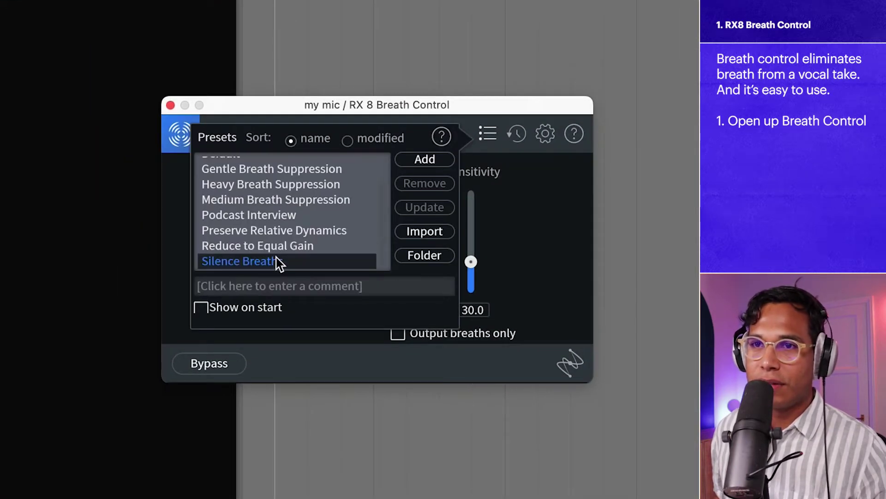
{"action": "left_click", "coordinate": [486, 138]}
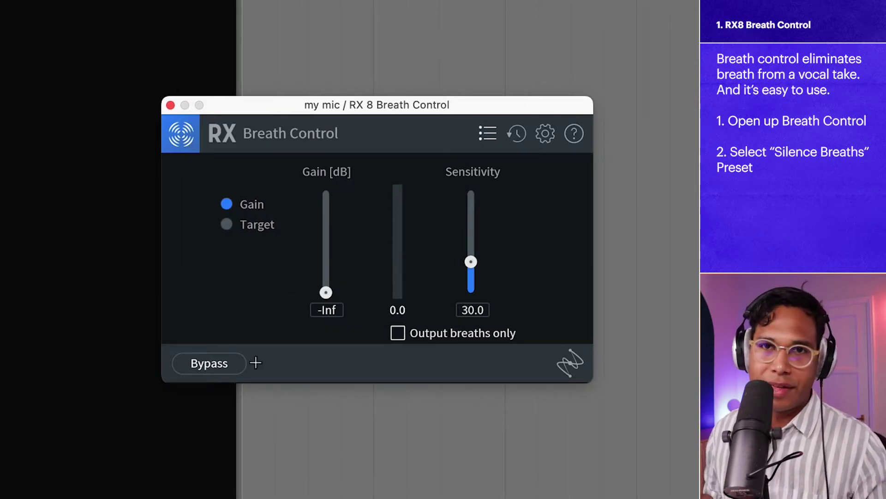
{"action": "key", "text": "space"}
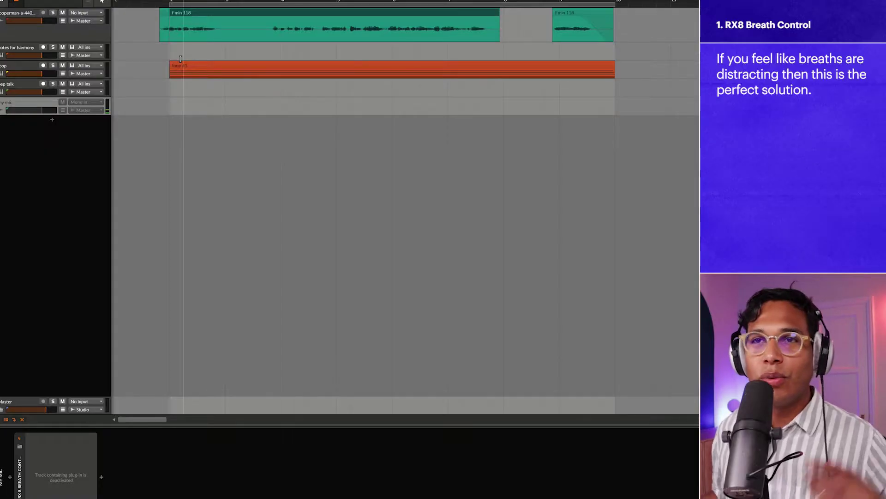
- Select the top vocal track to prepare it for bouncing
{"action": "left_click", "coordinate": [51, 34]}
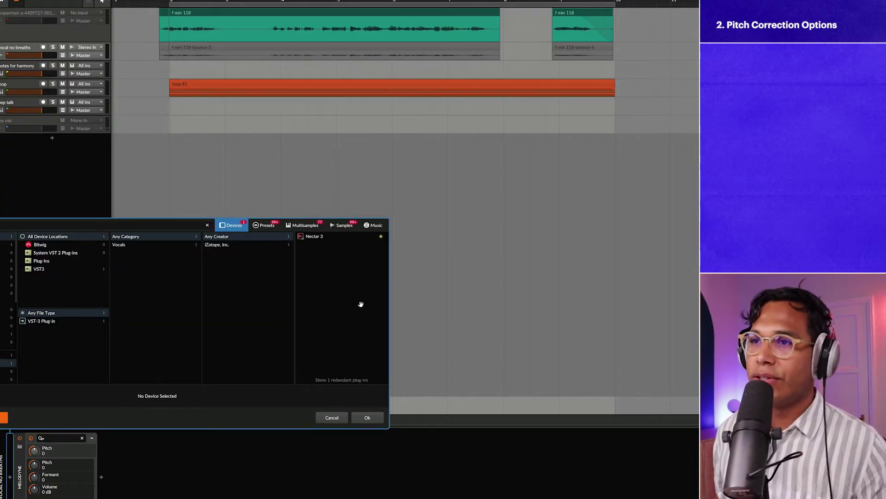
- Load Nectar 3 onto the vocal no breaths track and switch on Pitch correction
{"action": "double_click", "coordinate": [333, 237]}
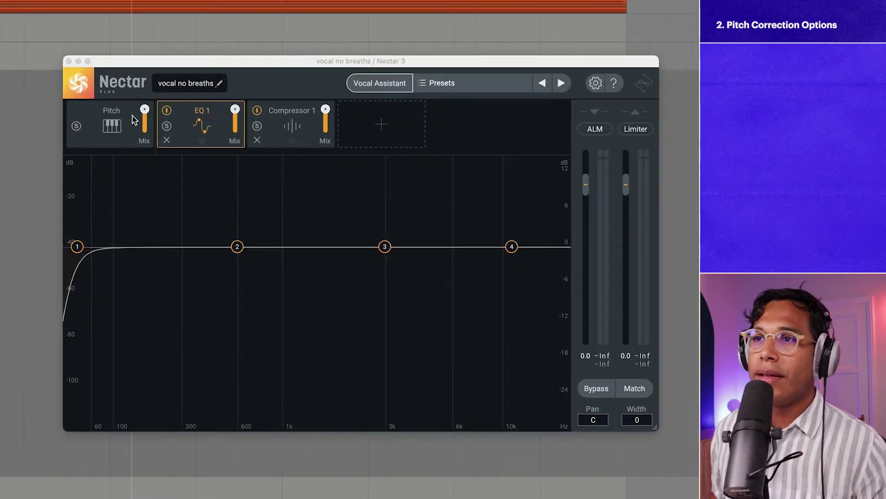
{"action": "left_click", "coordinate": [134, 119]}
{"action": "left_click", "coordinate": [332, 184]}
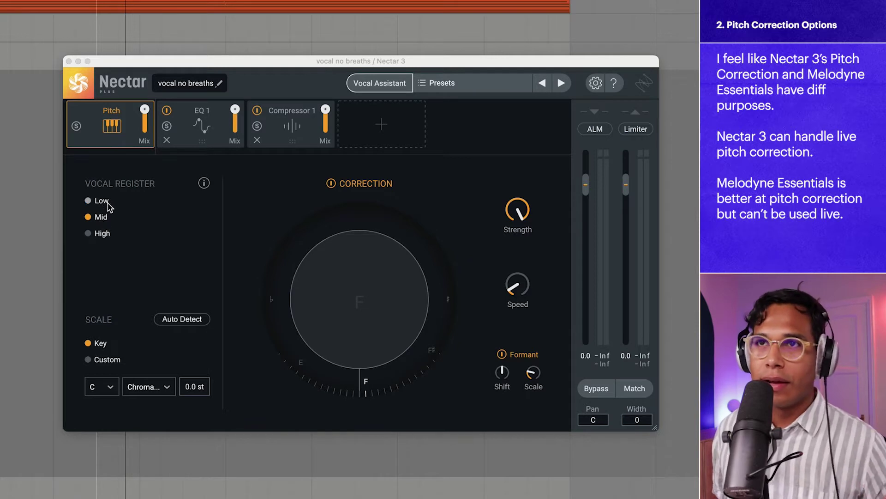
{"action": "left_click", "coordinate": [108, 390]}
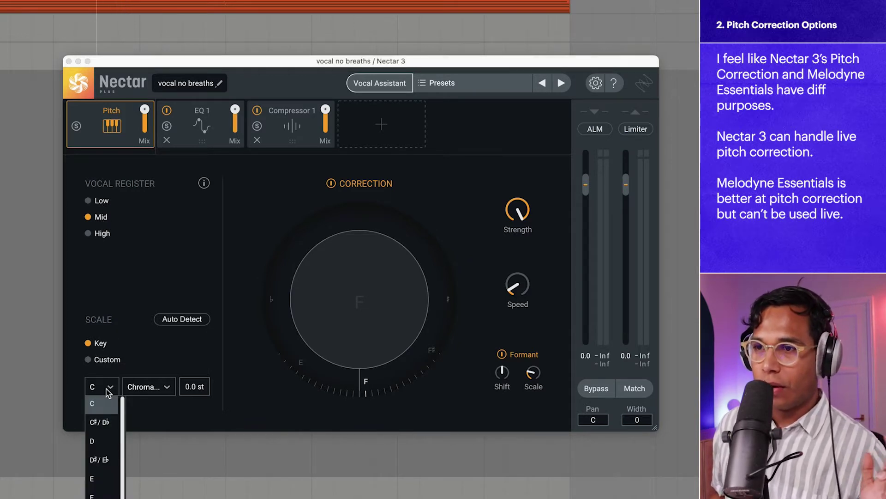
- Choose F as the root key and Minor as the pitch correction scale
{"action": "left_click", "coordinate": [102, 492]}
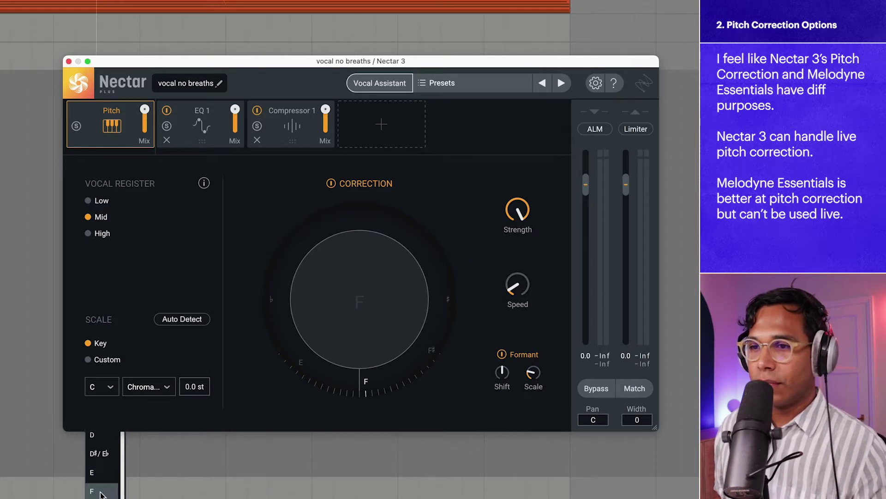
{"action": "left_click", "coordinate": [148, 386]}
{"action": "left_click", "coordinate": [144, 441]}
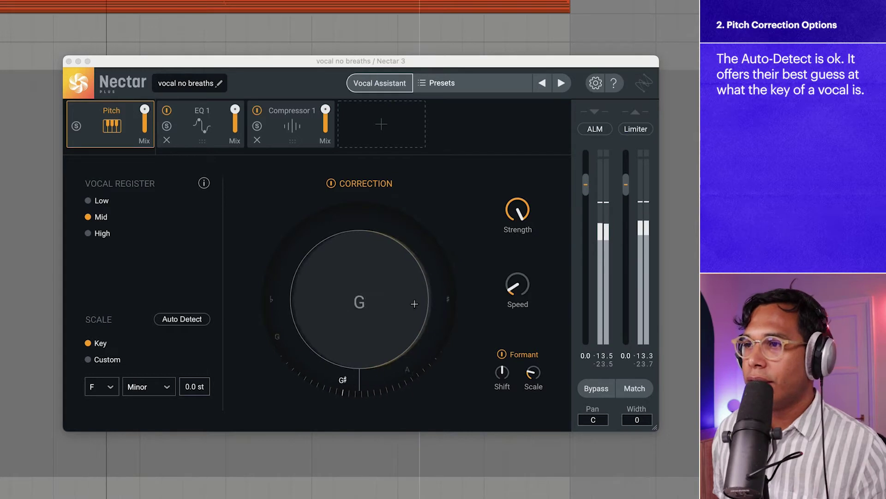
- Try correction Strength at 63% and 100%, then settle on 68% while auditioning playback
{"action": "mouse_move", "coordinate": [521, 211]}
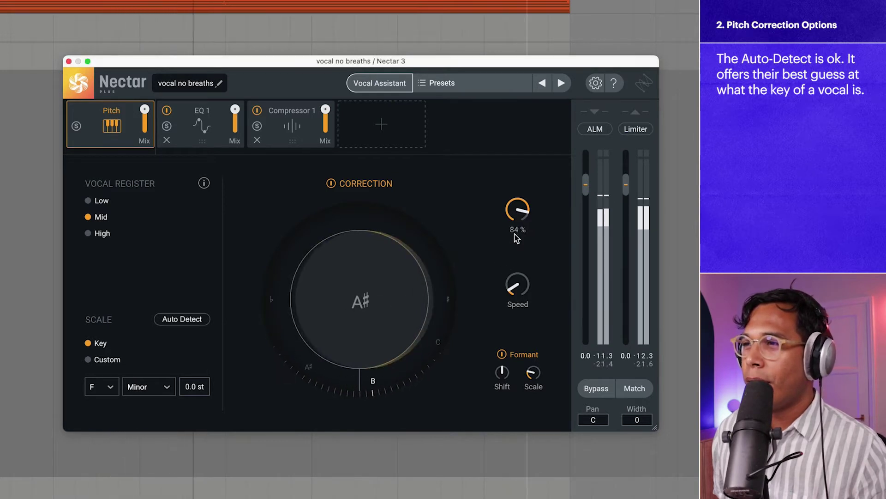
{"action": "left_click_drag", "start_coordinate": [510, 248], "coordinate": [507, 265]}
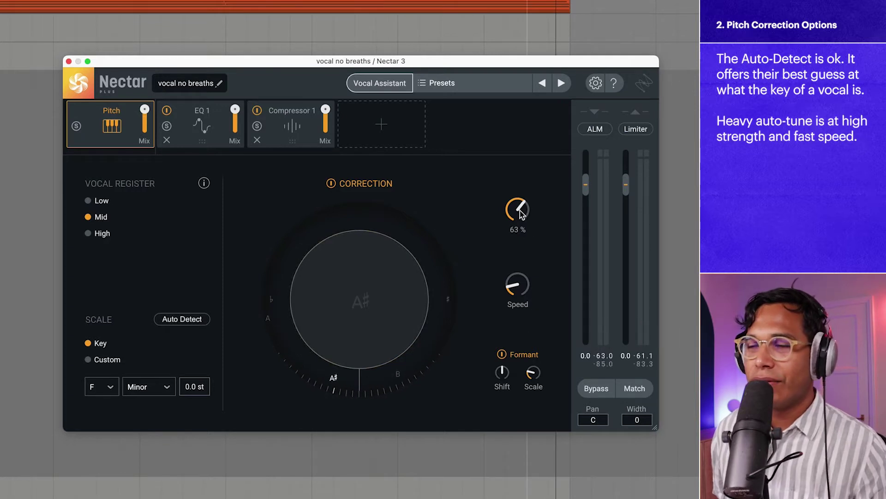
{"action": "left_click_drag", "start_coordinate": [518, 208], "coordinate": [560, 74]}
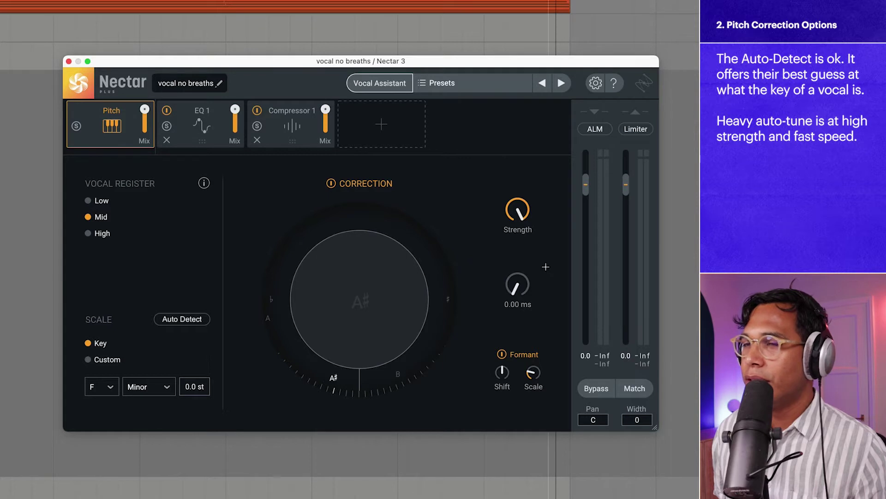
{"action": "key", "text": "space"}
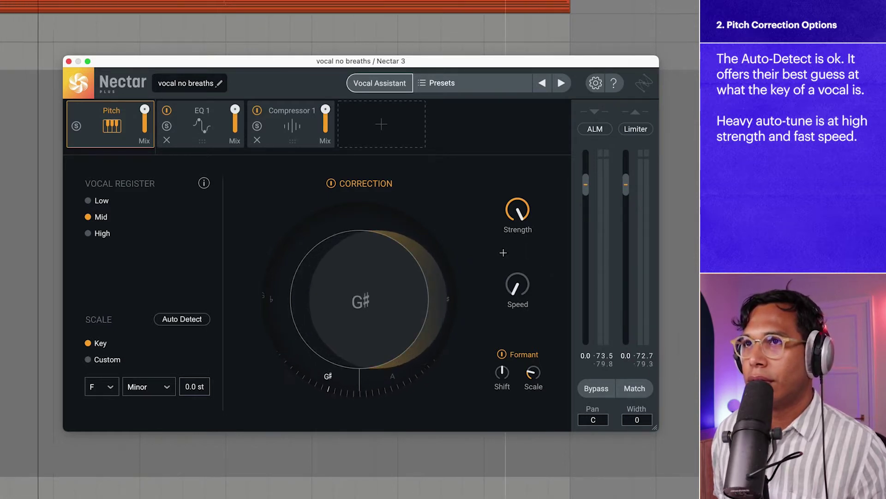
{"action": "mouse_move", "coordinate": [518, 210]}
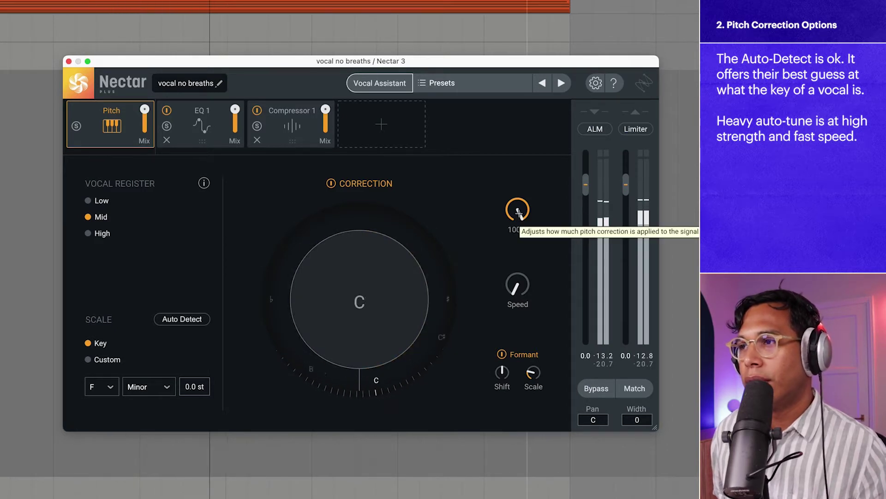
{"action": "left_click_drag", "start_coordinate": [518, 212], "coordinate": [517, 264]}
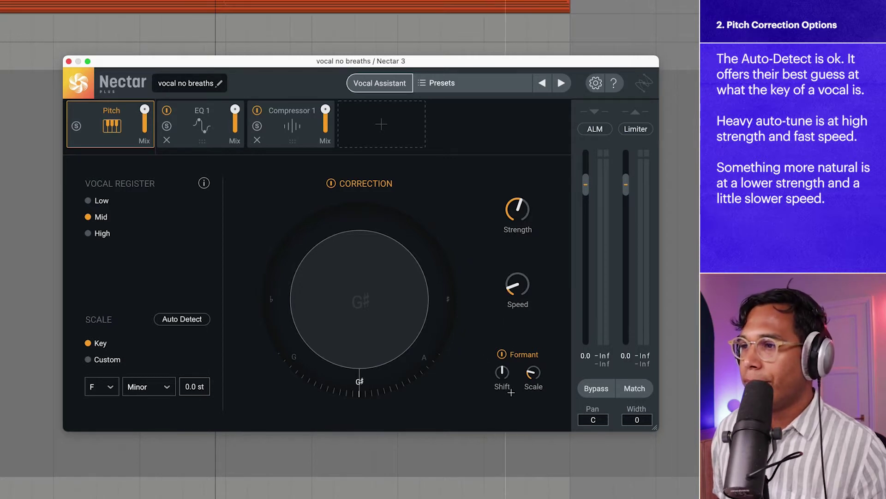
{"action": "key", "text": "space"}
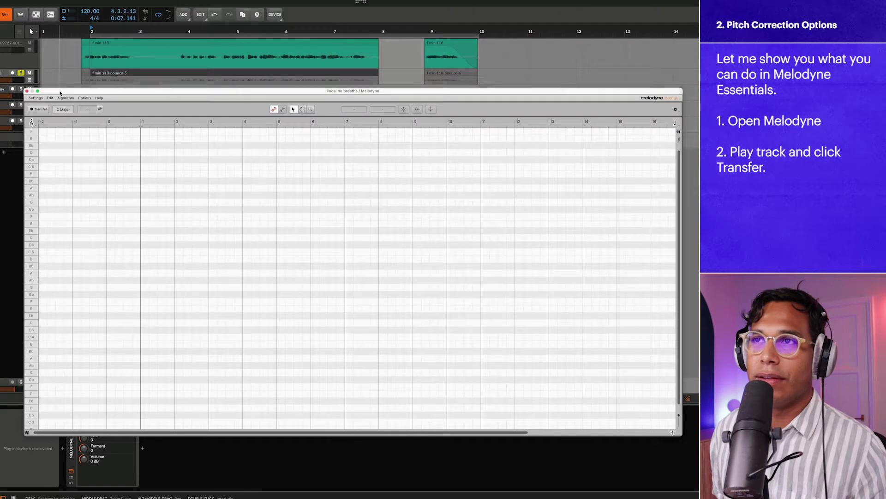
- Rewind to the start and transfer the vocal into Melodyne by playing it through
{"action": "left_click_drag", "start_coordinate": [60, 92], "coordinate": [79, 94]}
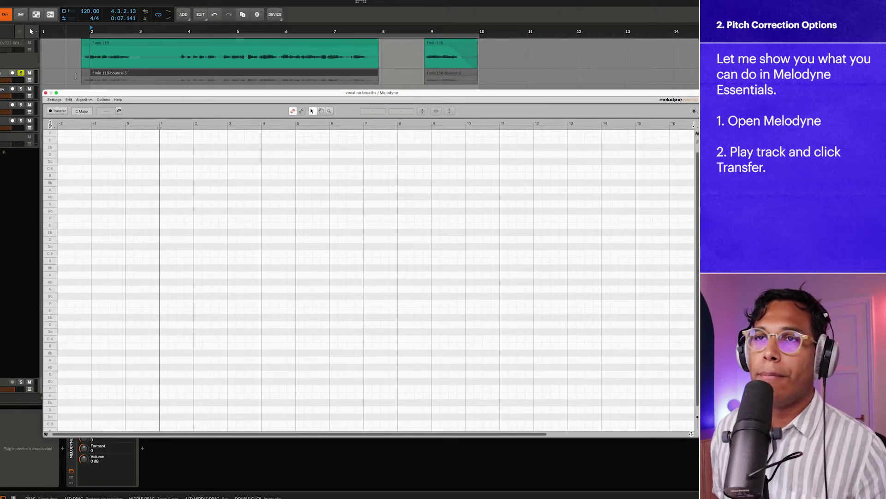
{"action": "left_click", "coordinate": [63, 74]}
{"action": "left_click", "coordinate": [58, 111]}
{"action": "key", "text": "space"}
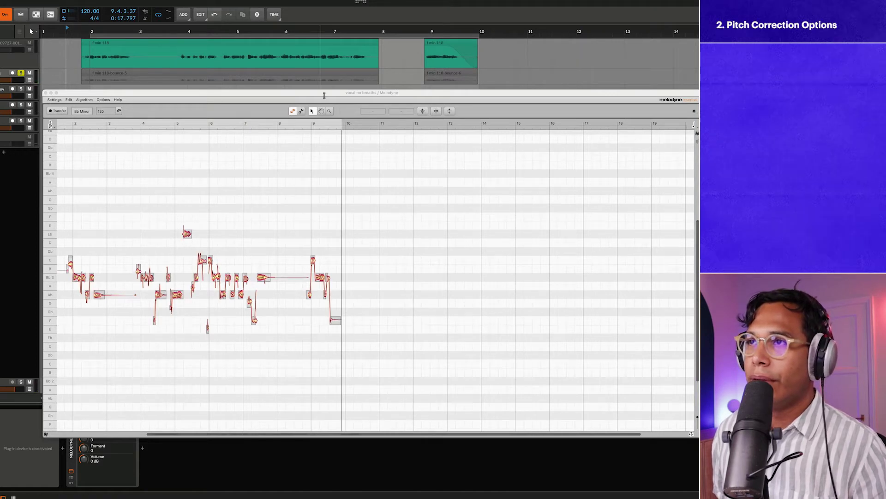
{"action": "left_click_drag", "start_coordinate": [324, 94], "coordinate": [326, 66]}
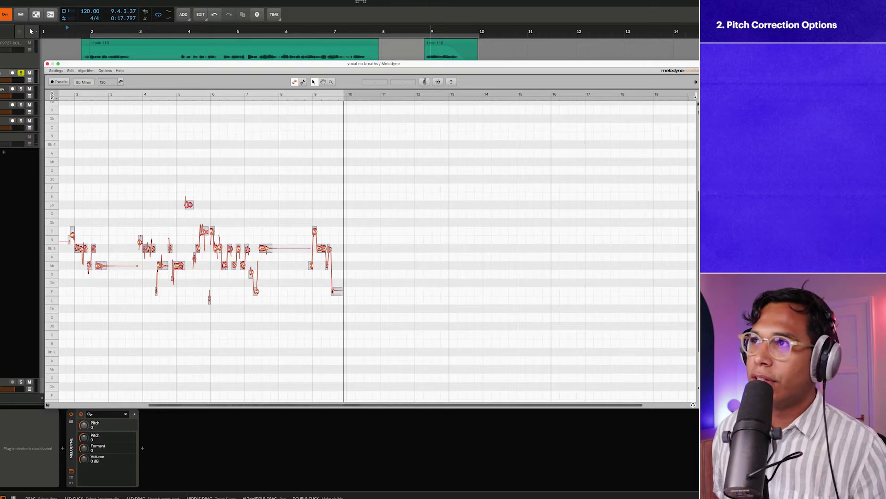
{"action": "left_click", "coordinate": [424, 82]}
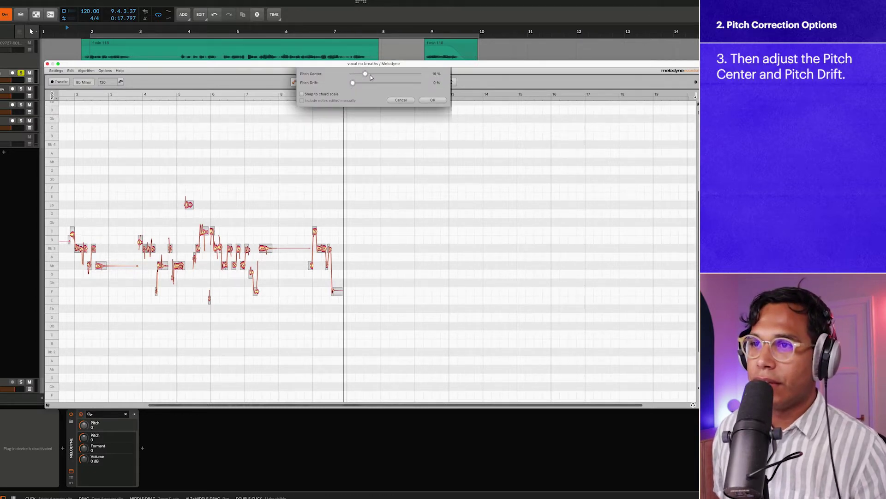
- Apply Melodyne pitch correction with Pitch Center 72% and Pitch Drift 90%, then play it back
{"action": "left_click_drag", "start_coordinate": [389, 74], "coordinate": [408, 78]}
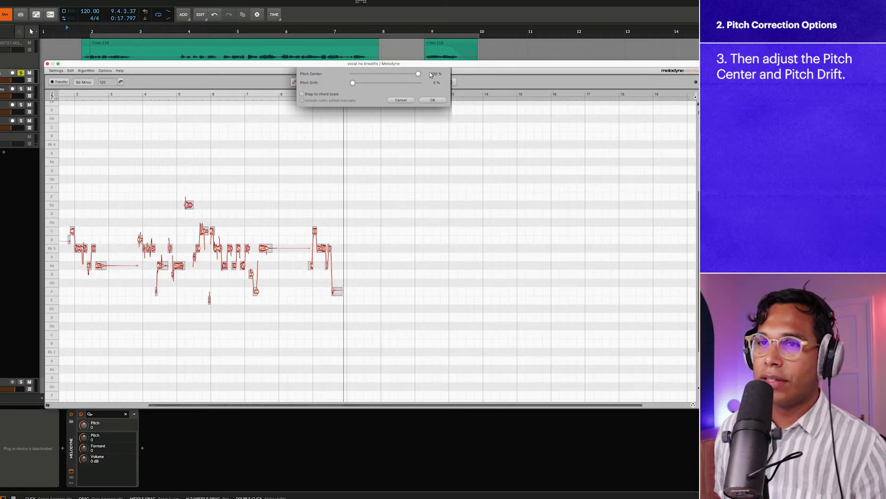
{"action": "left_click_drag", "start_coordinate": [412, 77], "coordinate": [406, 84]}
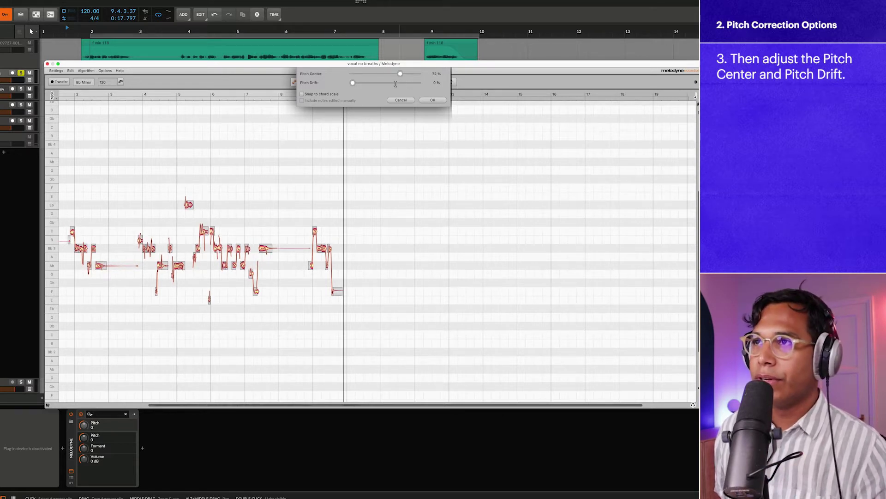
{"action": "left_click_drag", "start_coordinate": [351, 83], "coordinate": [354, 83]}
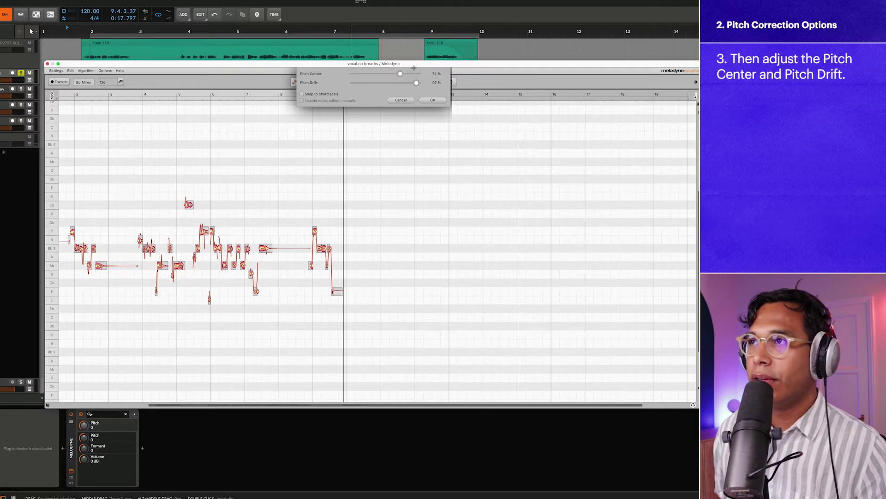
{"action": "left_click", "coordinate": [432, 100]}
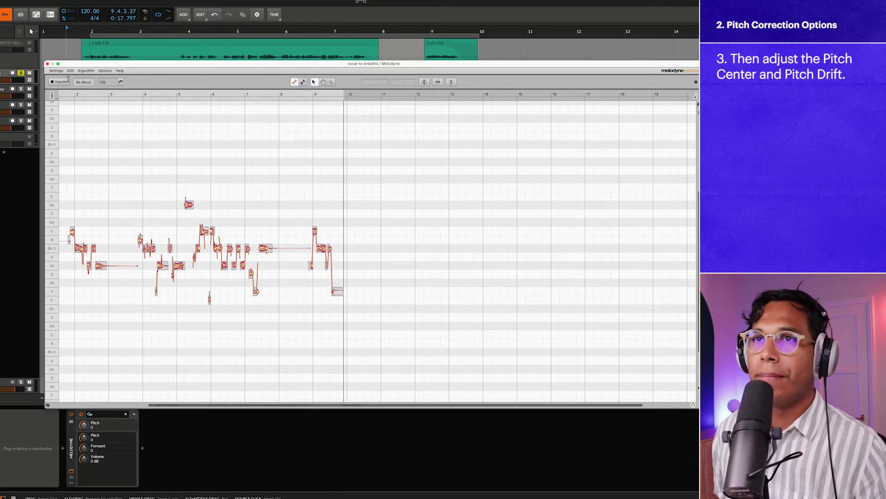
{"action": "key", "text": "space"}
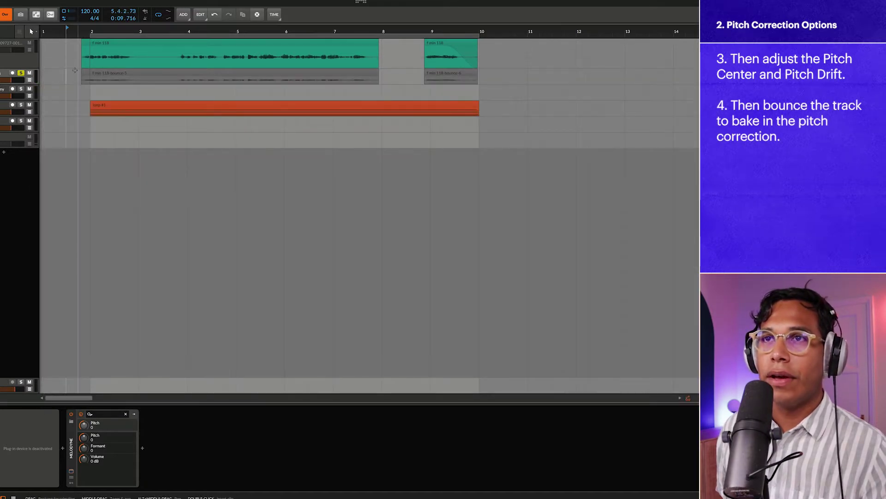
- Select both bounced vocal clips and bring up their context menu for bouncing
{"action": "left_click_drag", "start_coordinate": [75, 70], "coordinate": [461, 76]}
{"action": "right_click", "coordinate": [437, 75]}
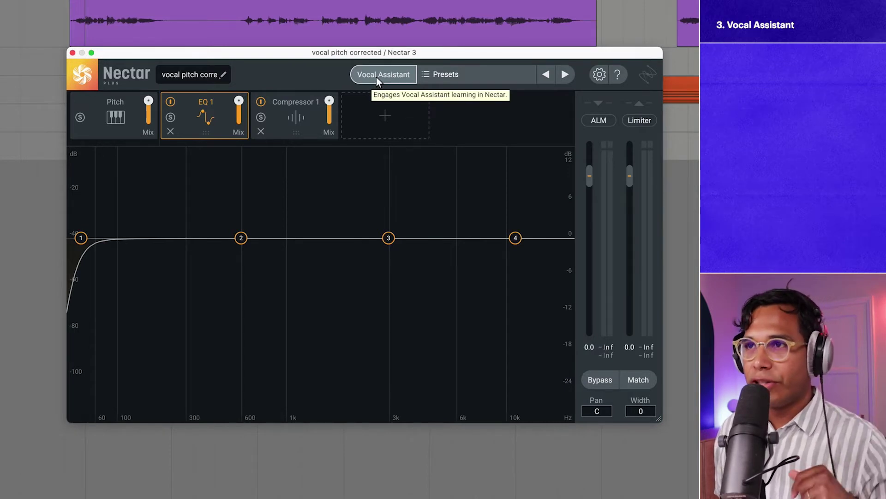
- Start Nectar's Vocal Assistant in Assist mode with Vintage vibe and Moderate intensity
{"action": "left_click", "coordinate": [376, 76]}
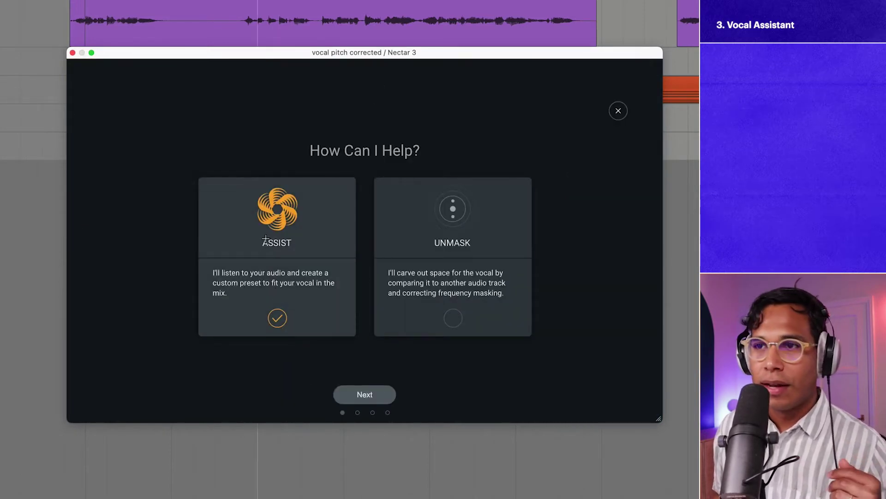
{"action": "left_click", "coordinate": [364, 394]}
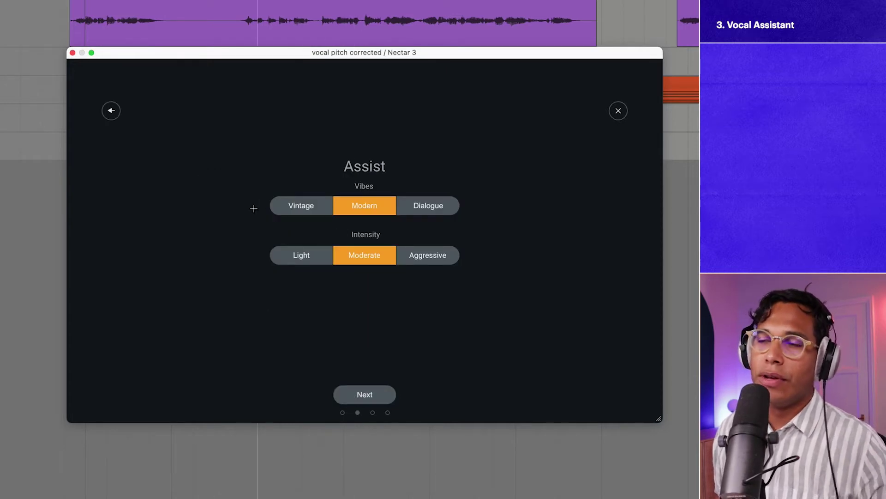
{"action": "left_click", "coordinate": [301, 206]}
{"action": "mouse_move", "coordinate": [300, 206]}
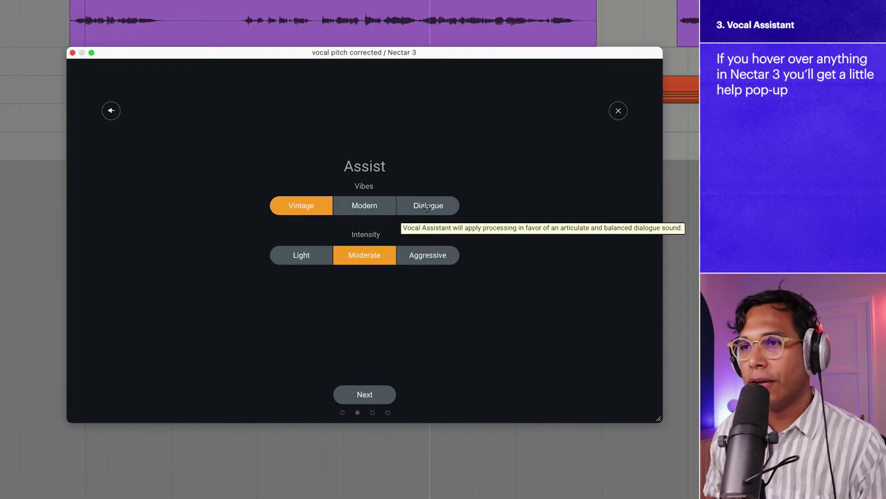
{"action": "left_click", "coordinate": [287, 254]}
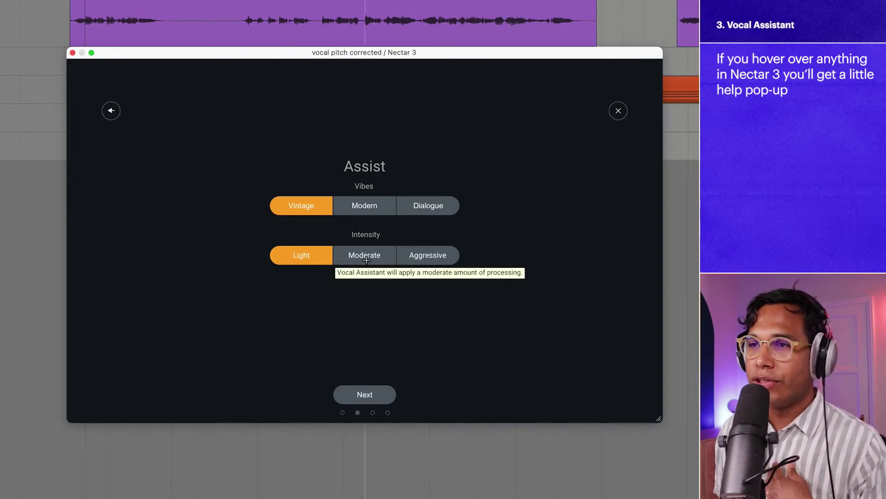
{"action": "left_click", "coordinate": [366, 257]}
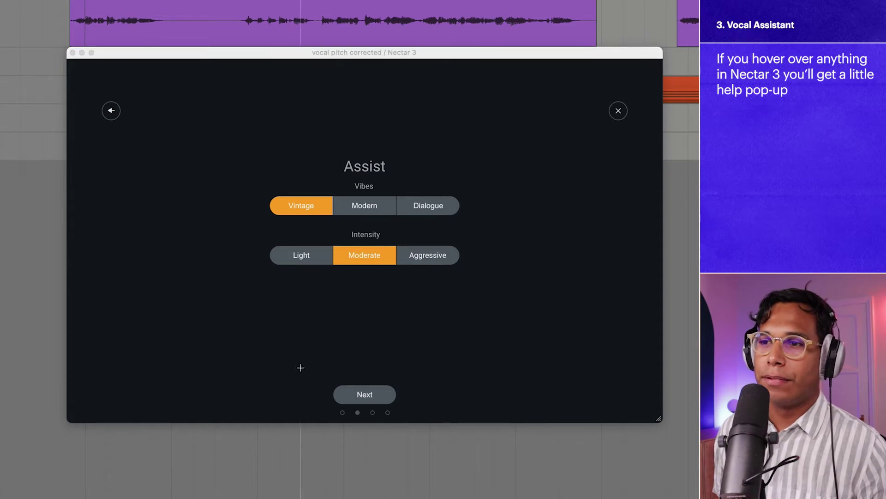
{"action": "left_click", "coordinate": [374, 403]}
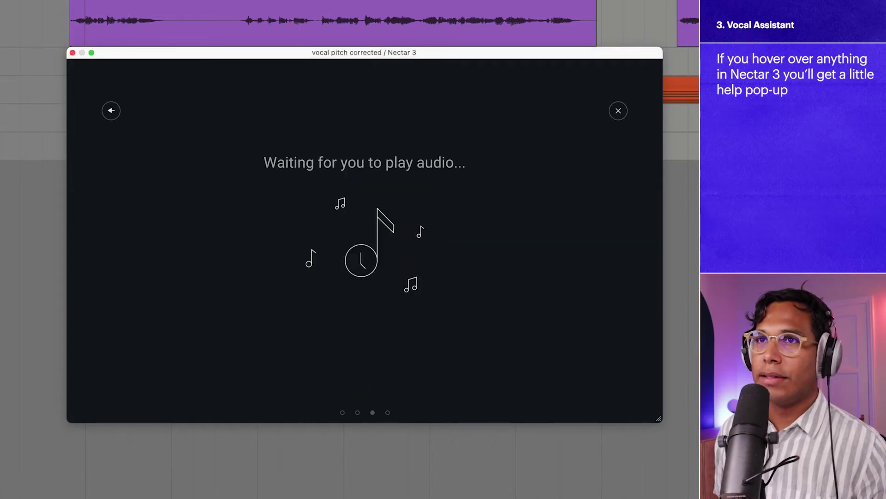
- Play the vocal for the assistant to analyse, then accept its suggested processing chain
{"action": "left_click", "coordinate": [128, 13]}
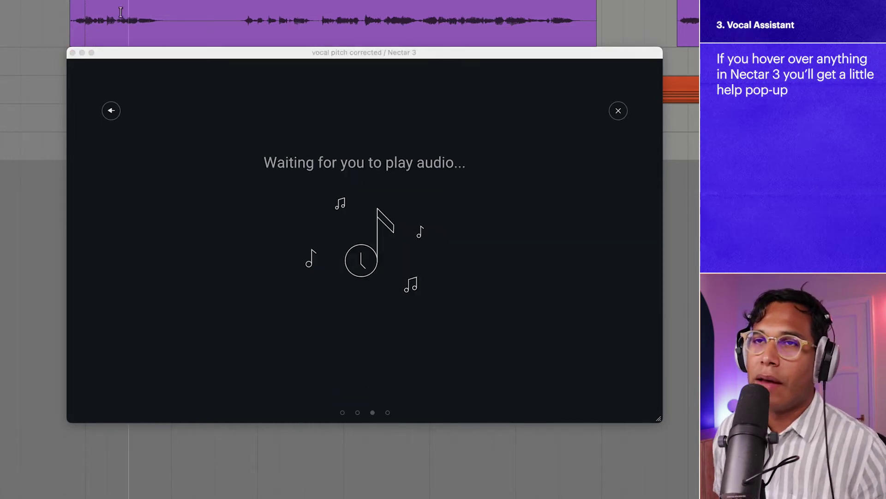
{"action": "key", "text": "space"}
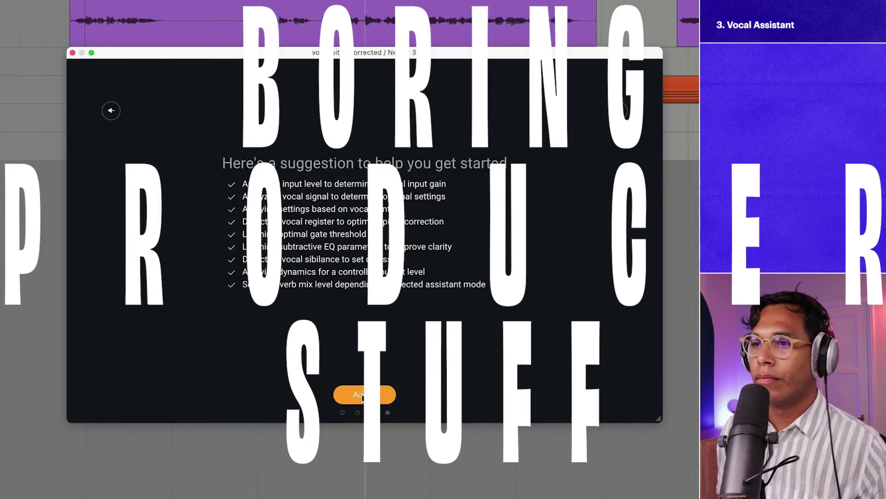
{"action": "left_click", "coordinate": [361, 395]}
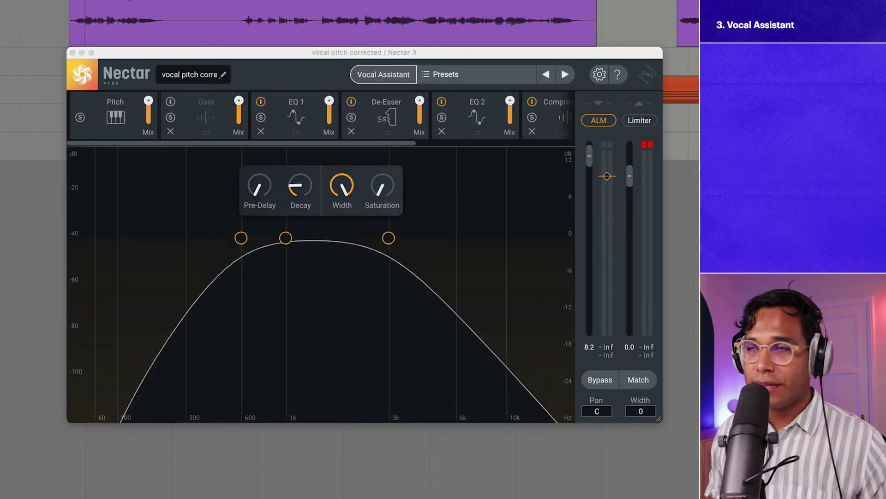
- Turn off ALM in the Nectar 3 window
{"action": "left_click", "coordinate": [614, 130]}
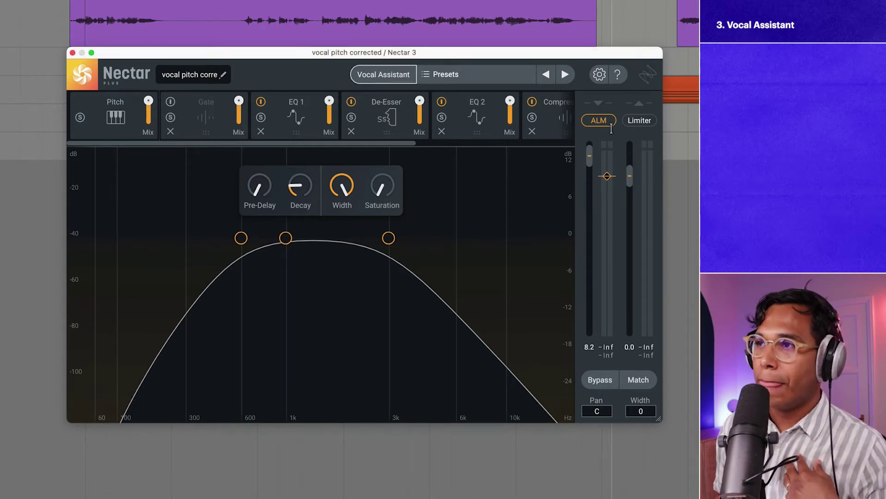
{"action": "left_click", "coordinate": [597, 120]}
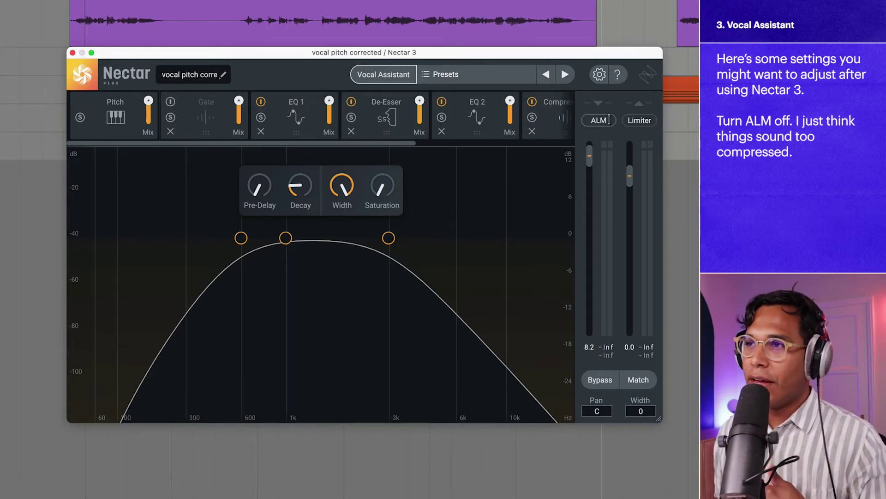
{"action": "left_click", "coordinate": [609, 120]}
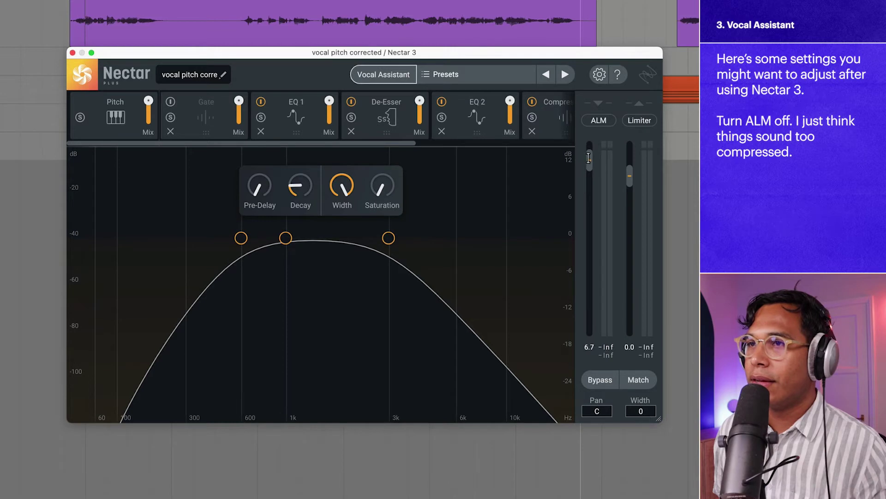
- Raise Compressor 1's threshold to -14.3 dB while playing the vocal
{"action": "left_click_drag", "start_coordinate": [366, 144], "coordinate": [458, 145]}
{"action": "left_click", "coordinate": [434, 118]}
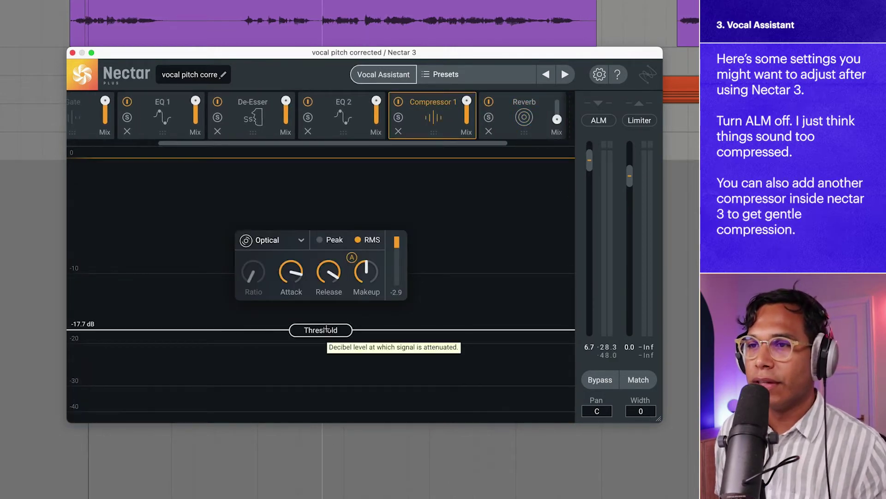
{"action": "key", "text": "space"}
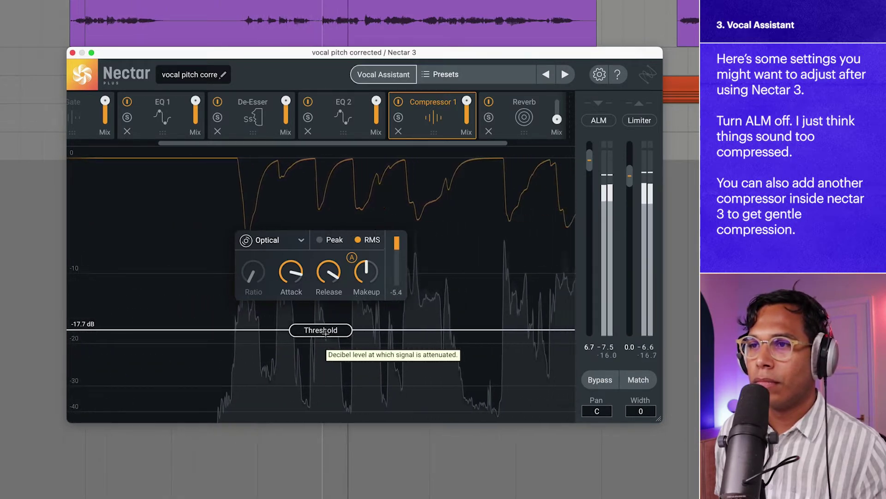
{"action": "left_click_drag", "start_coordinate": [326, 336], "coordinate": [325, 309]}
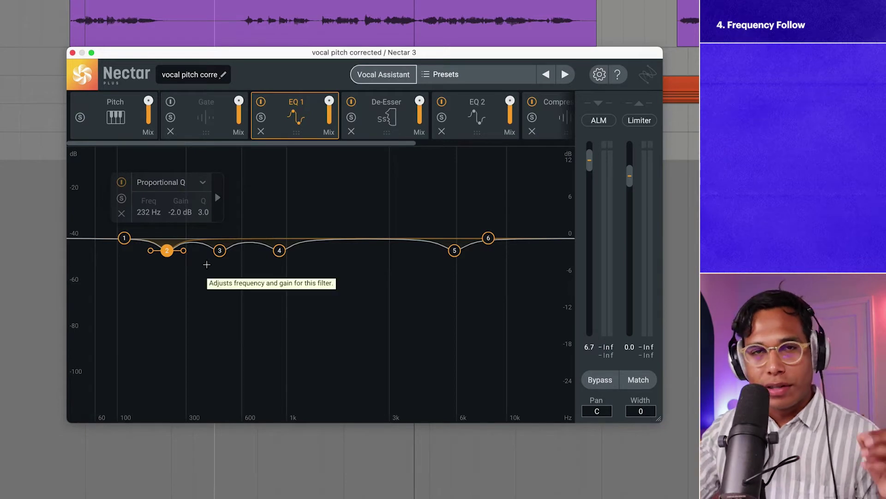
- Solo EQ 1's 465 Hz band 3 and narrow its Q to 5.6, auditioning the cut
{"action": "left_click", "coordinate": [220, 250]}
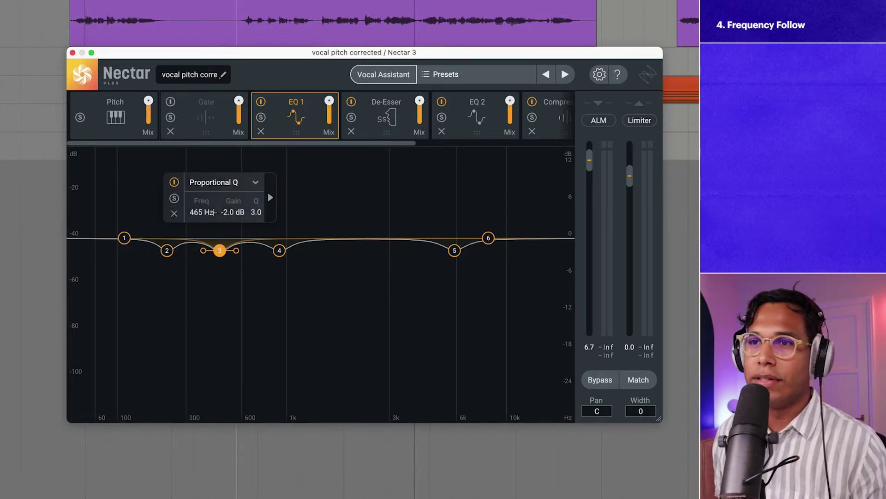
{"action": "left_click", "coordinate": [175, 198]}
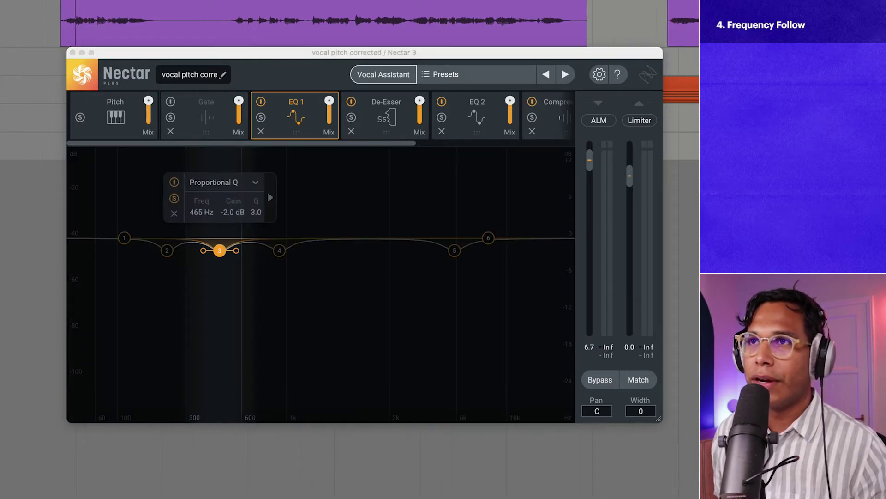
{"action": "key", "text": "space"}
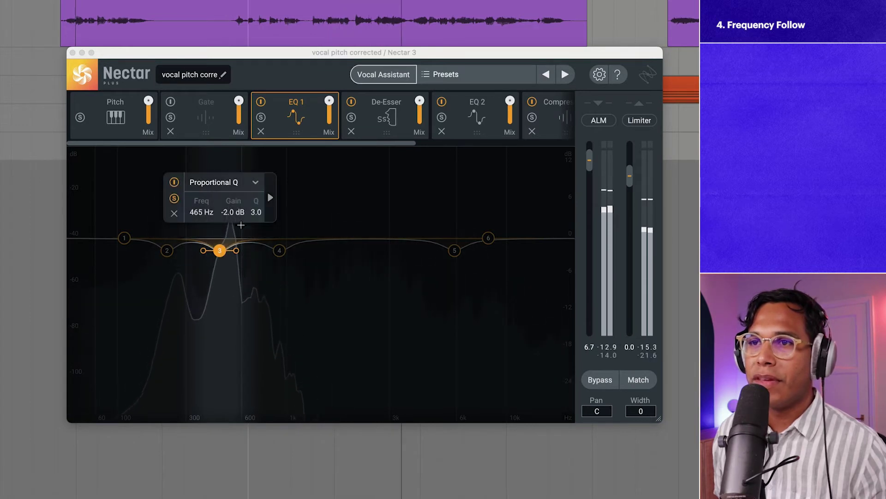
{"action": "key", "text": "space"}
{"action": "left_click", "coordinate": [257, 213]}
{"action": "key", "text": "space"}
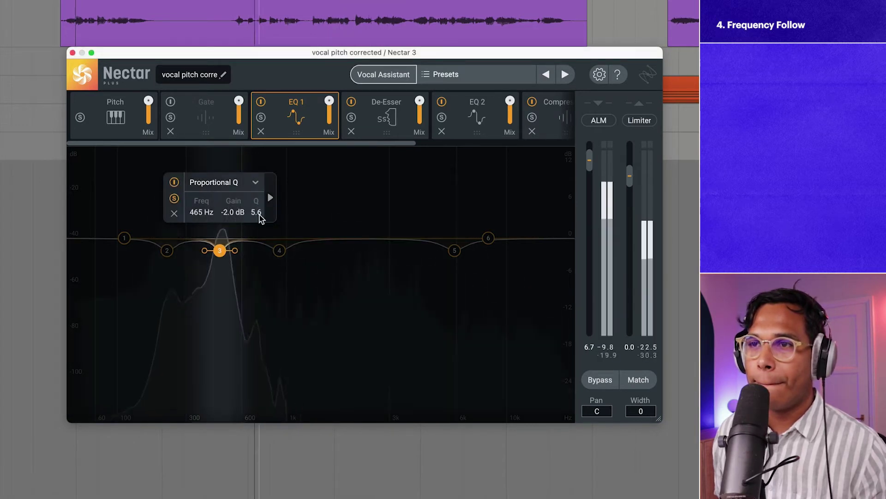
{"action": "key", "text": "space"}
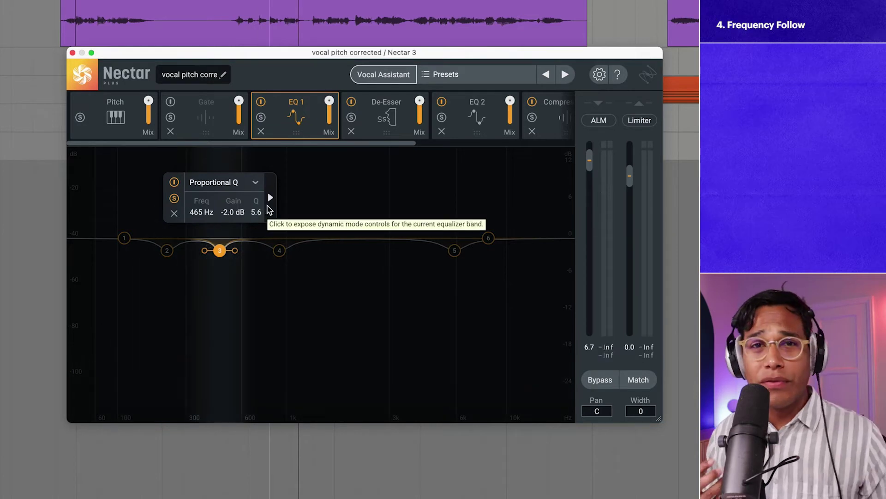
{"action": "key", "text": "space"}
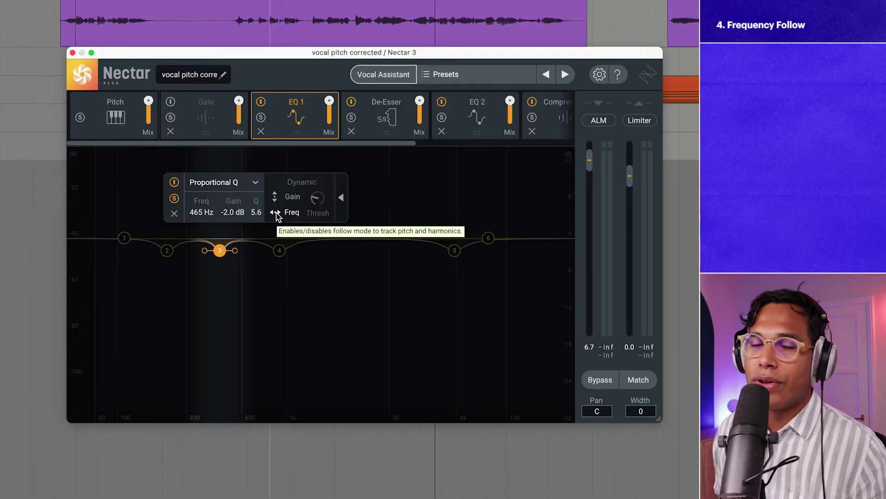
- Turn on Freq follow for band 3 so the cut tracks the vocal's pitch
{"action": "left_click", "coordinate": [340, 199]}
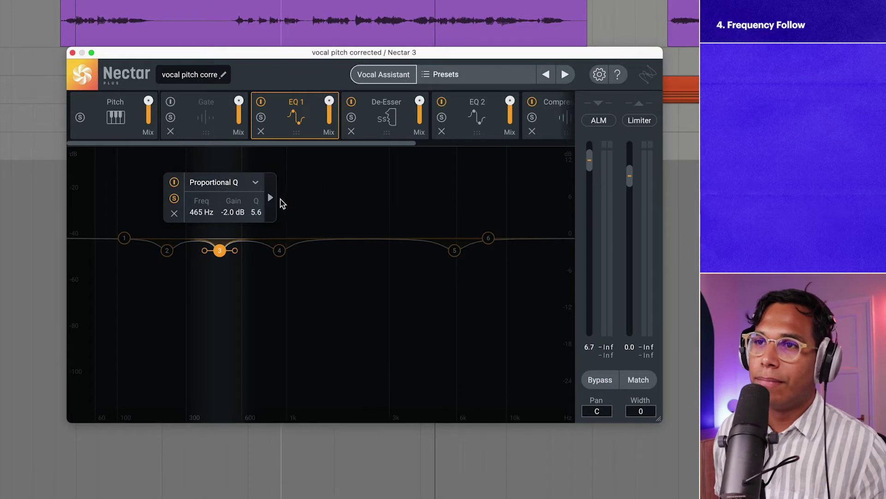
{"action": "left_click", "coordinate": [270, 198]}
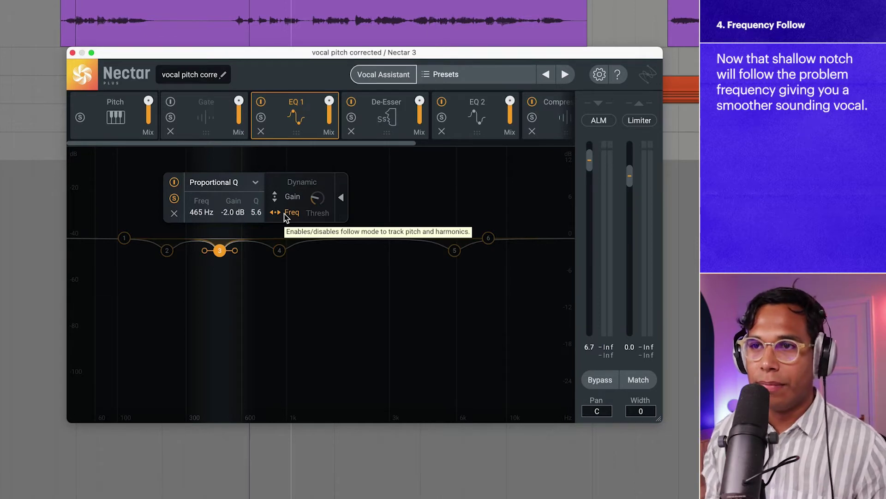
{"action": "key", "text": "space"}
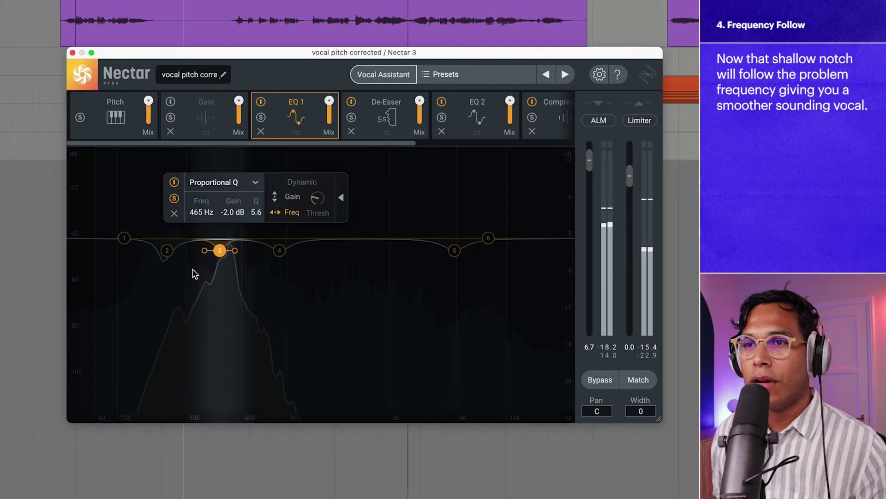
{"action": "key", "text": "space"}
{"action": "left_click", "coordinate": [167, 250]}
- Enable Freq follow on EQ 1 bands 2, 3 and 4 while playing the vocal
{"action": "left_click", "coordinate": [226, 213]}
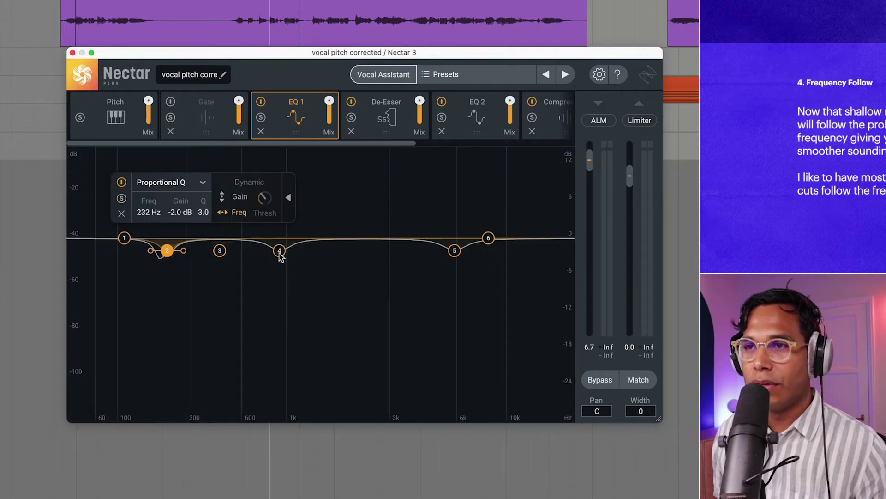
{"action": "left_click", "coordinate": [279, 252]}
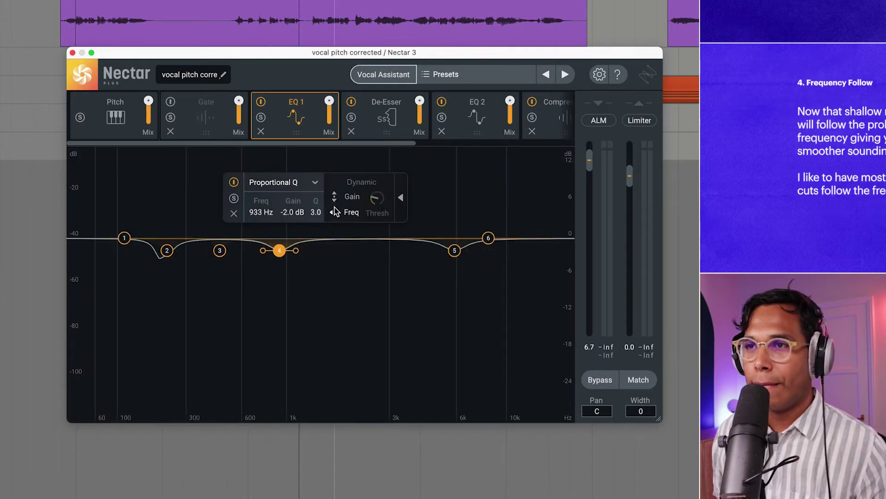
{"action": "key", "text": "space"}
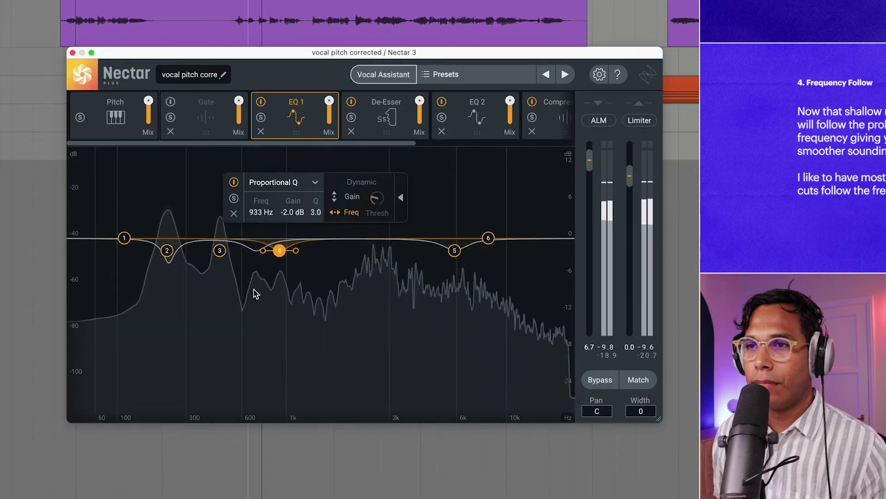
{"action": "left_click", "coordinate": [225, 334]}
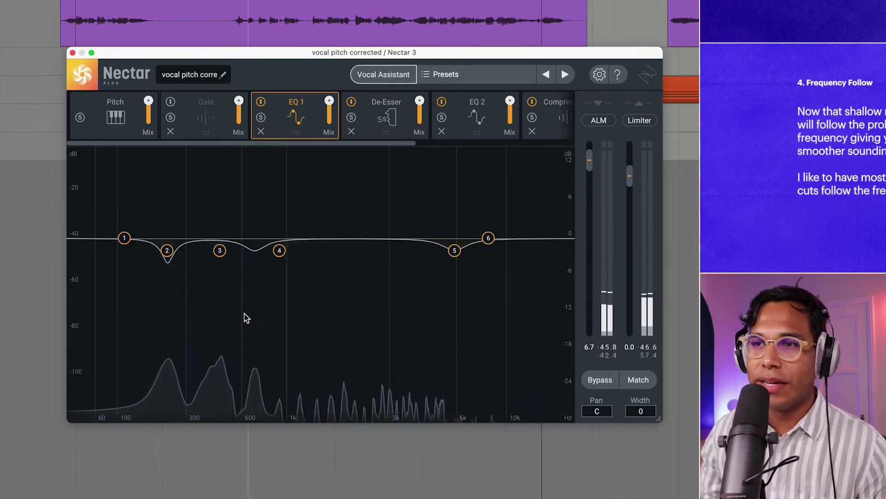
{"action": "left_click", "coordinate": [219, 251]}
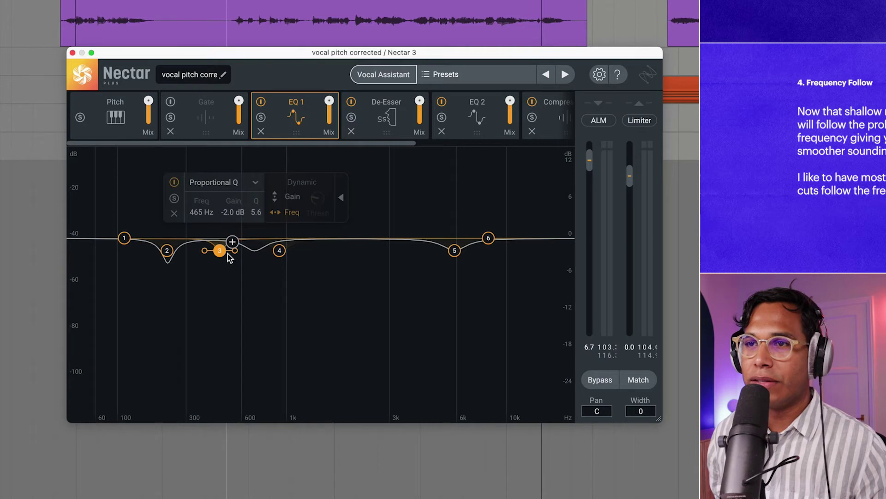
{"action": "key", "text": "space"}
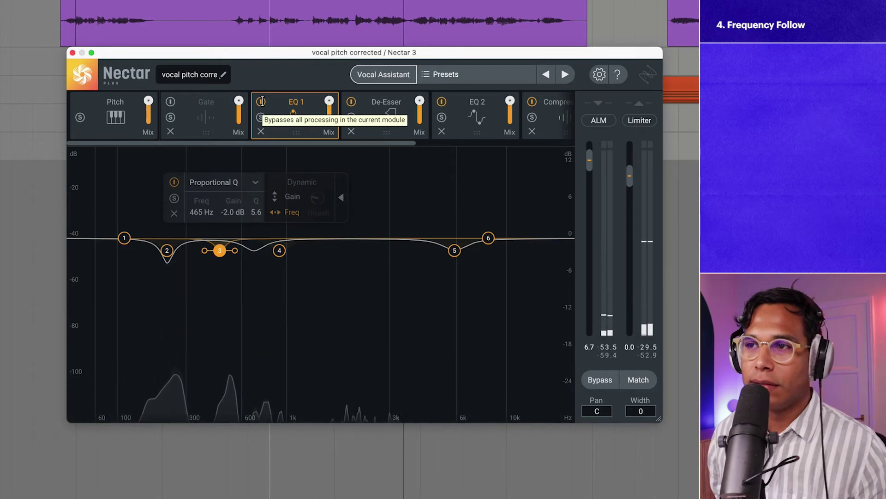
- A/B the vocal with EQ 1 bypassed and active, leaving it bypassed
{"action": "left_click", "coordinate": [261, 101]}
{"action": "key", "text": "space"}
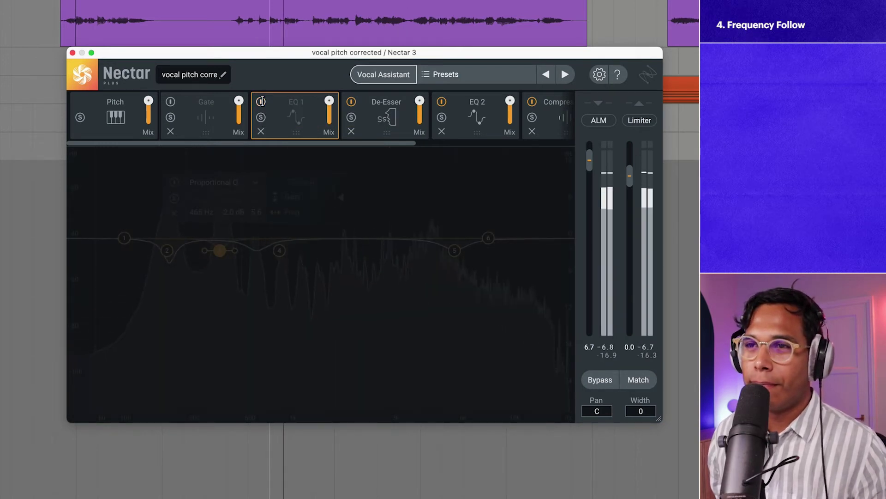
{"action": "left_click", "coordinate": [261, 101]}
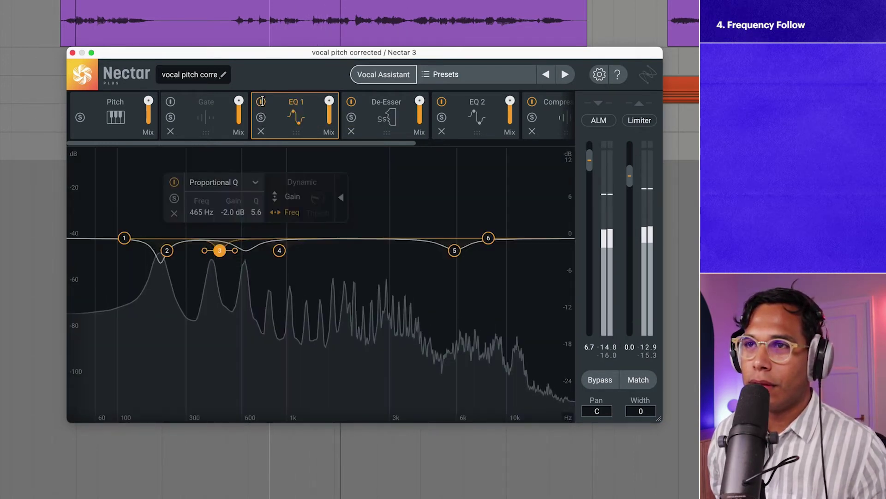
{"action": "key", "text": "space"}
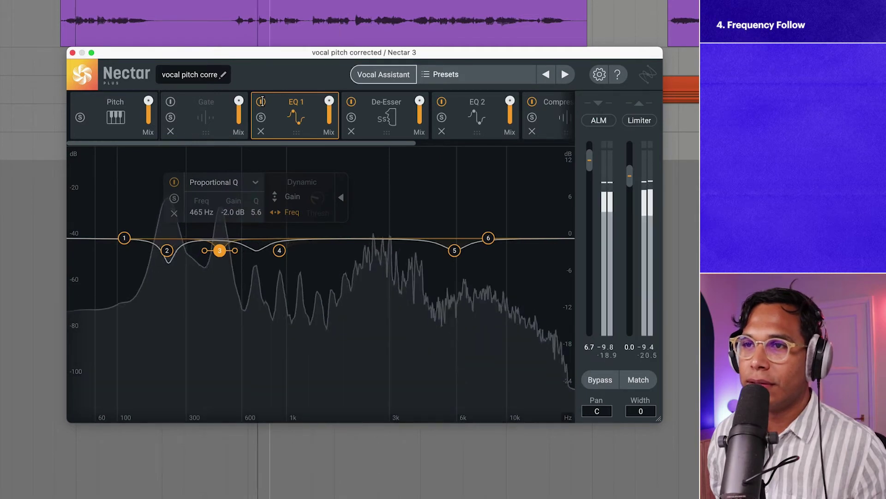
{"action": "left_click", "coordinate": [261, 102]}
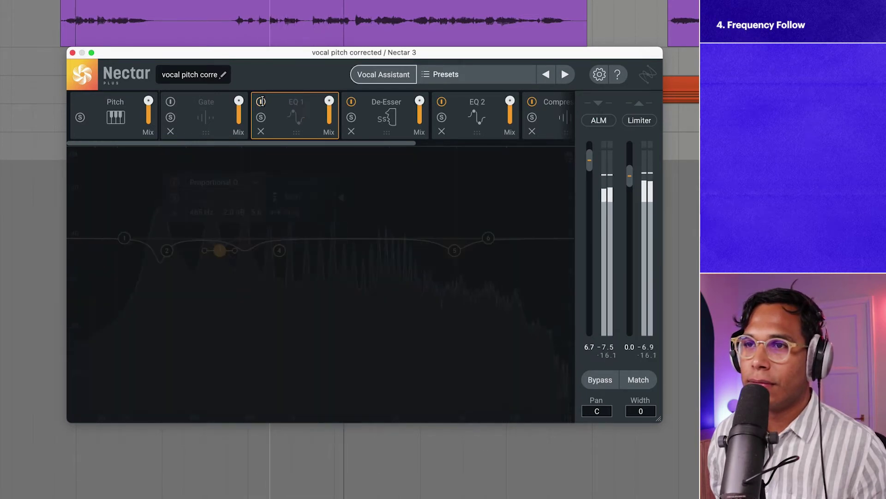
{"action": "left_click", "coordinate": [261, 102]}
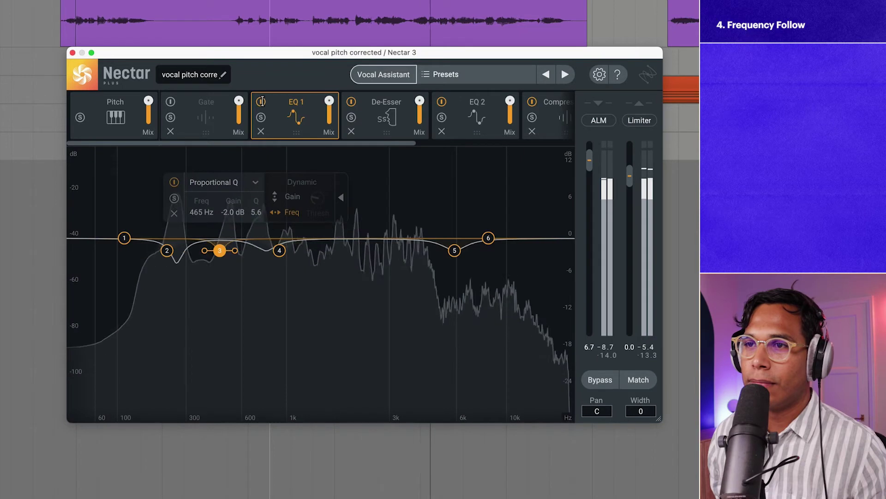
{"action": "left_click", "coordinate": [262, 102]}
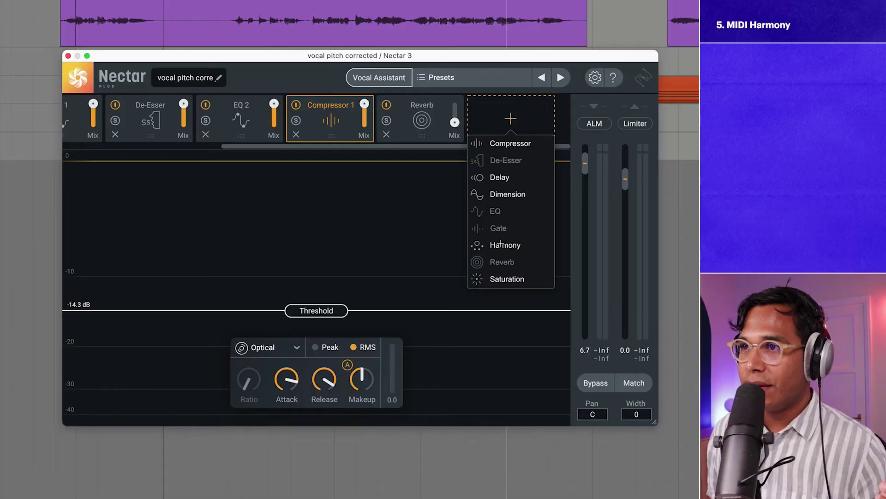
- Move Harmony ahead of Reverb, select the left Unison voice, and lower the filter to about 23 Hz
{"action": "left_click_drag", "start_coordinate": [423, 121], "coordinate": [333, 121]}
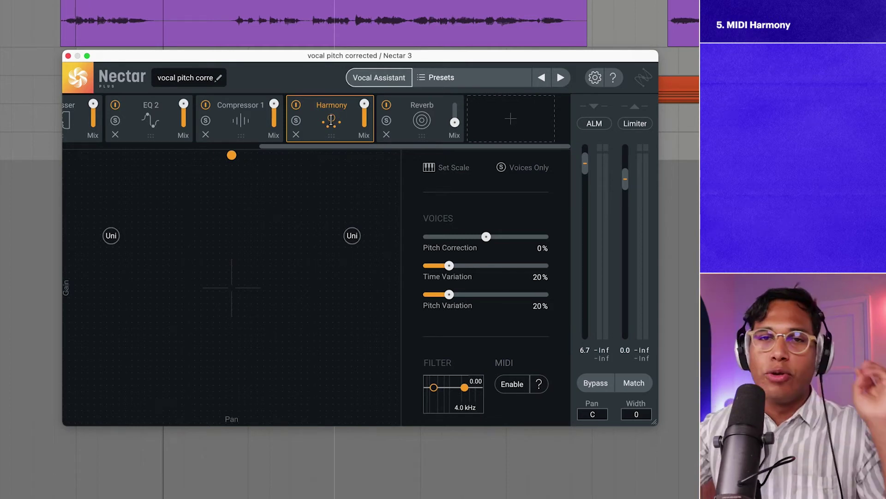
{"action": "left_click", "coordinate": [112, 237]}
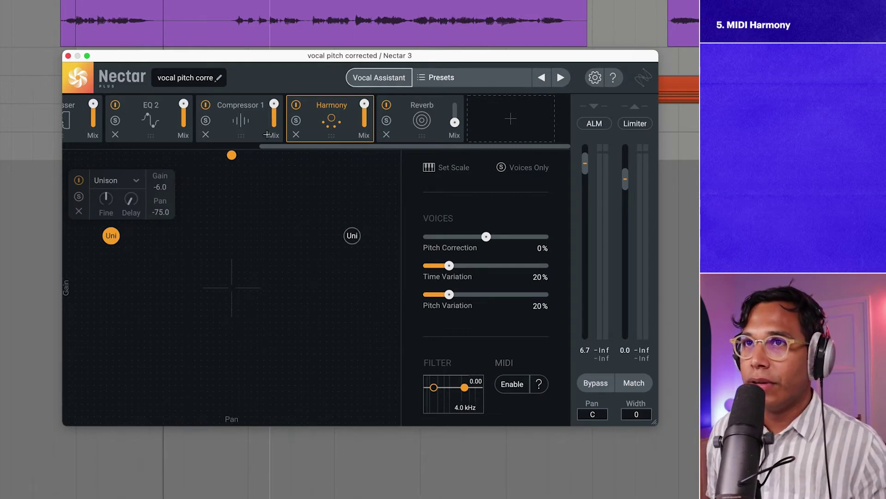
{"action": "key", "text": "space"}
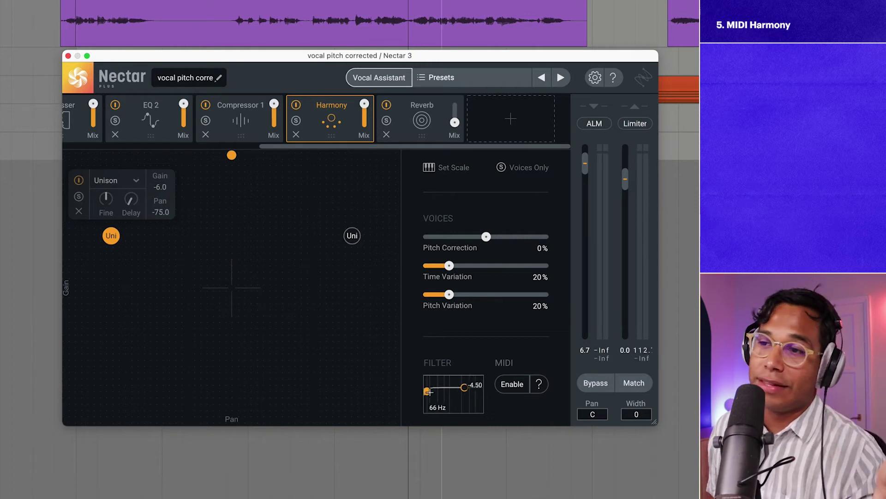
{"action": "left_click_drag", "start_coordinate": [434, 387], "coordinate": [441, 407]}
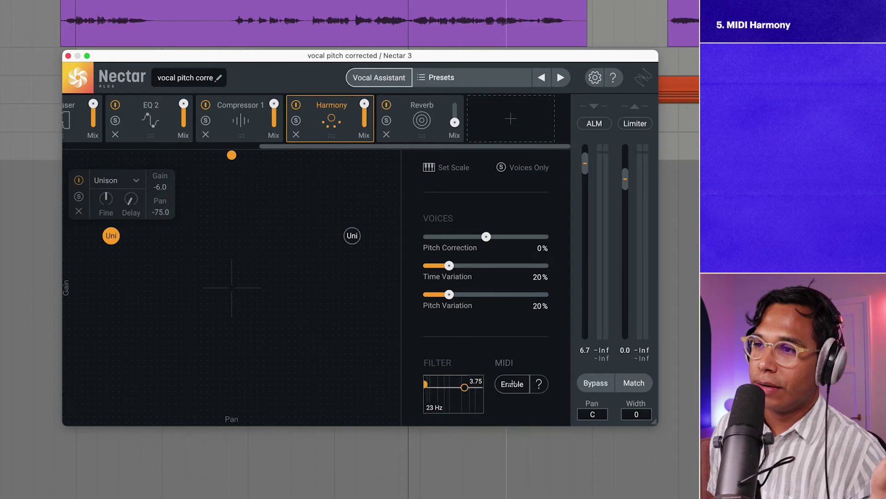
- Enable MIDI control of the Harmony voice pitches and play back to check it
{"action": "left_click", "coordinate": [506, 384]}
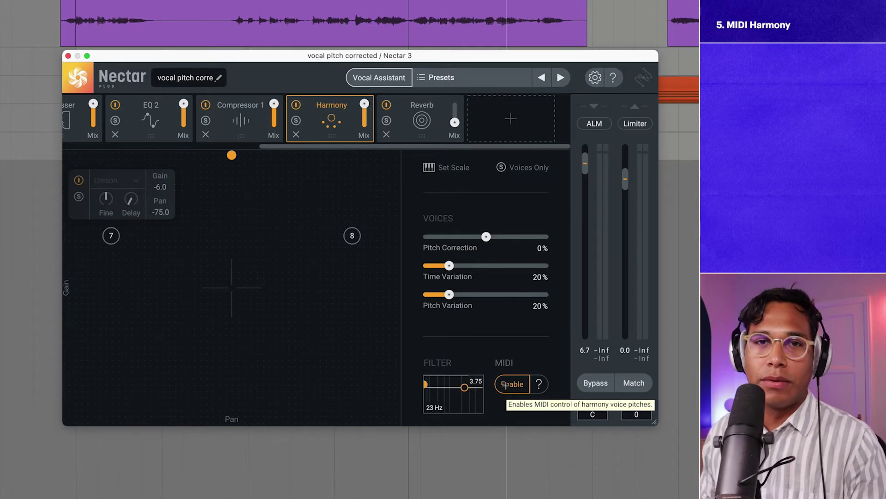
{"action": "key", "text": "space"}
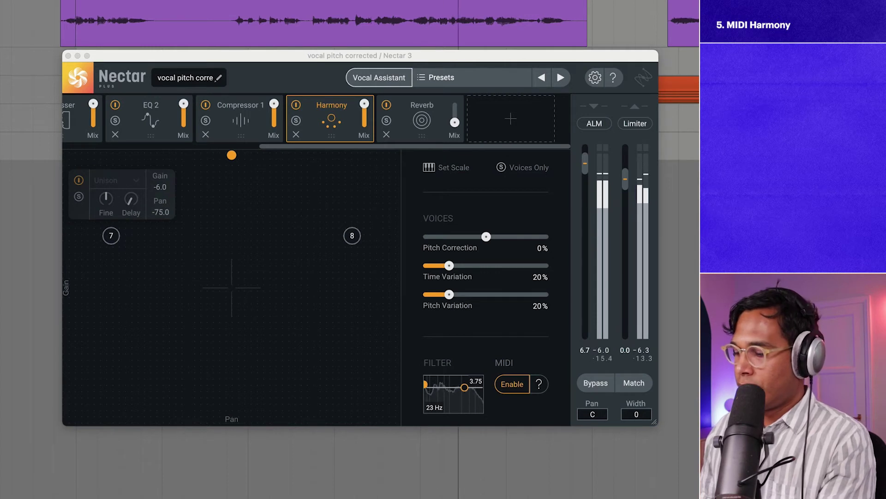
{"action": "key", "text": "space"}
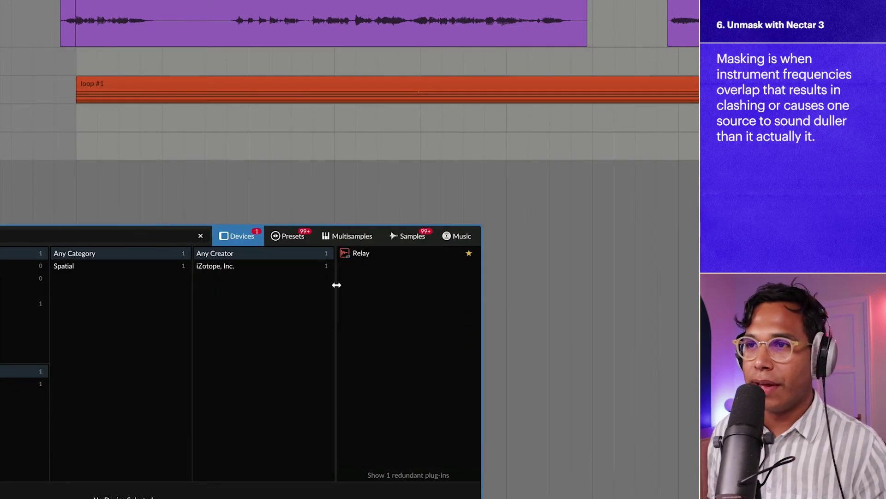
- Add Relay to the loop track and place its window left of Nectar
{"action": "double_click", "coordinate": [365, 252]}
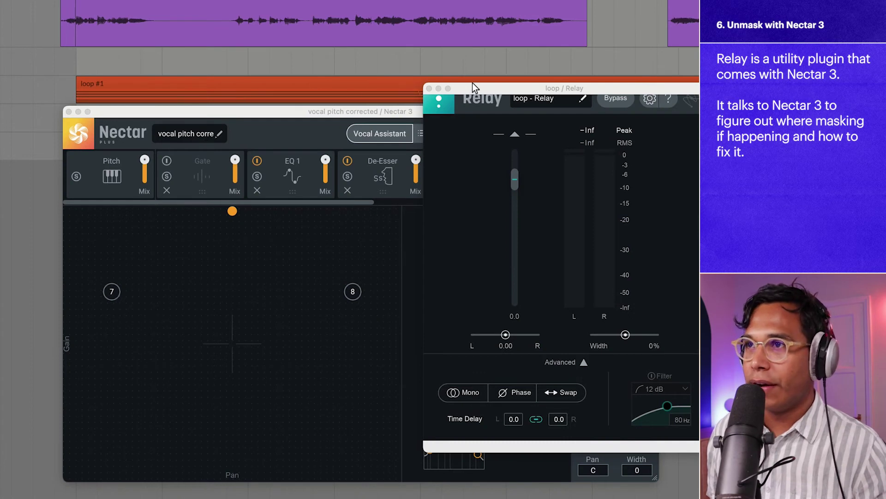
{"action": "left_click_drag", "start_coordinate": [473, 87], "coordinate": [96, 73]}
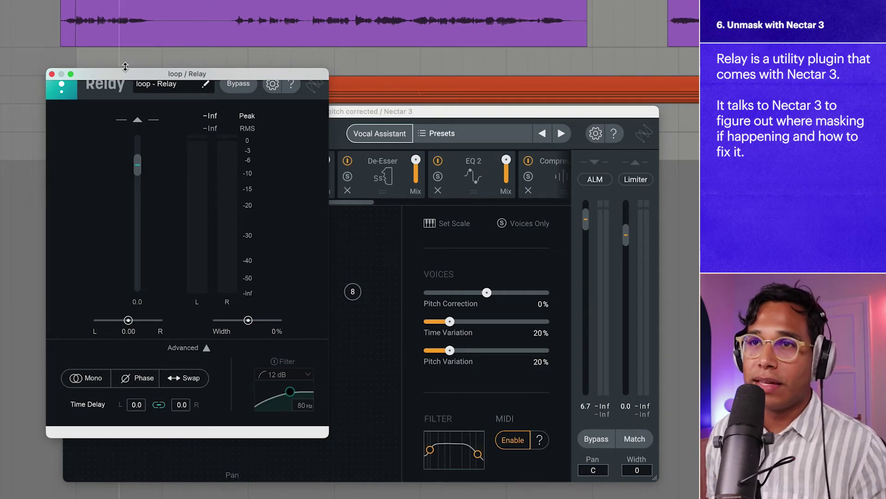
{"action": "left_click_drag", "start_coordinate": [124, 71], "coordinate": [0, 119]}
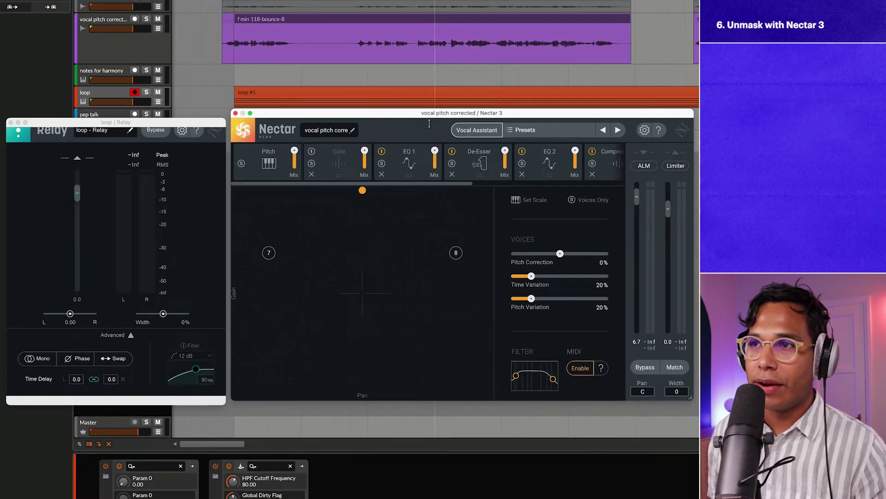
- Run the Vocal Assistant's Unmask with 'loop - Relay' as source and accept its suggestion
{"action": "left_click", "coordinate": [465, 129]}
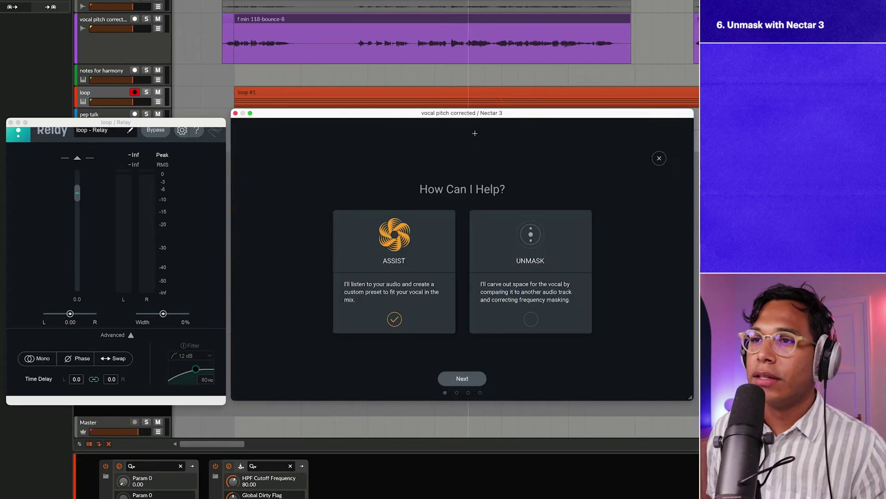
{"action": "left_click", "coordinate": [507, 285]}
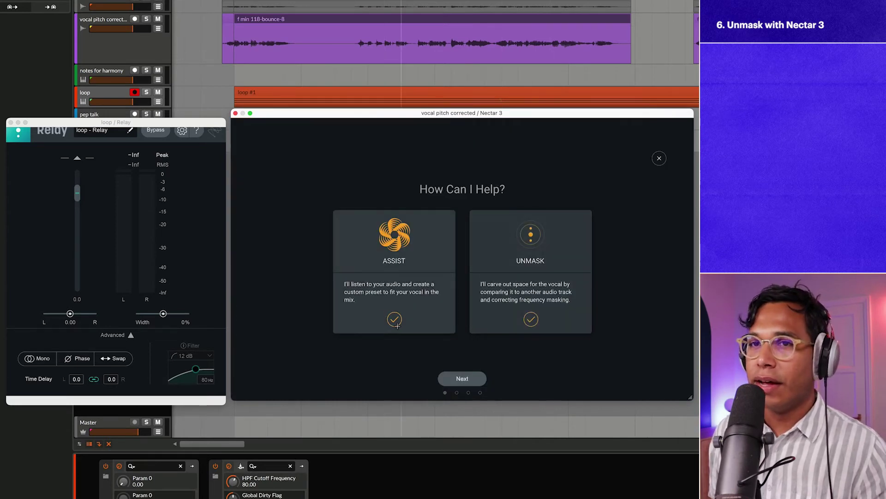
{"action": "left_click", "coordinate": [466, 379]}
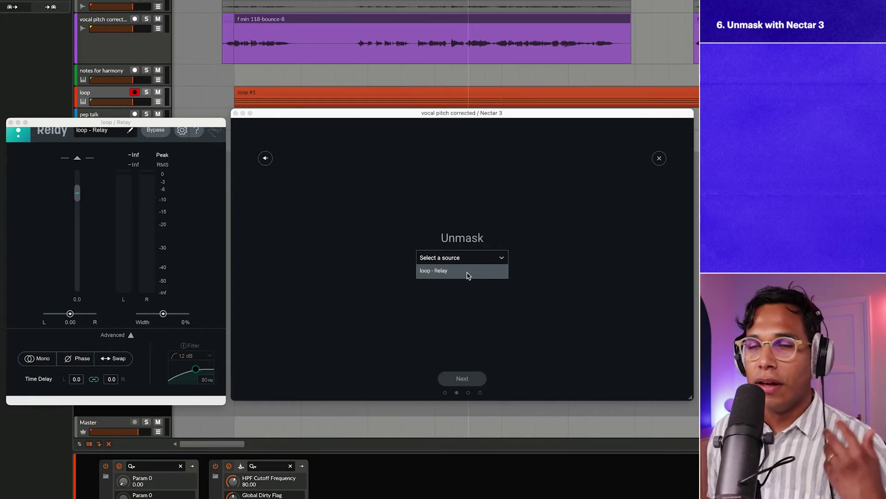
{"action": "left_click", "coordinate": [468, 272]}
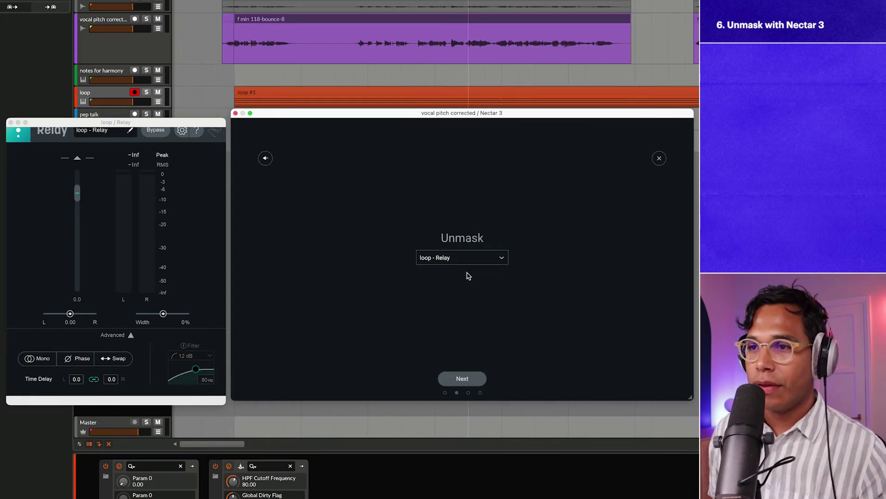
{"action": "left_click", "coordinate": [466, 381]}
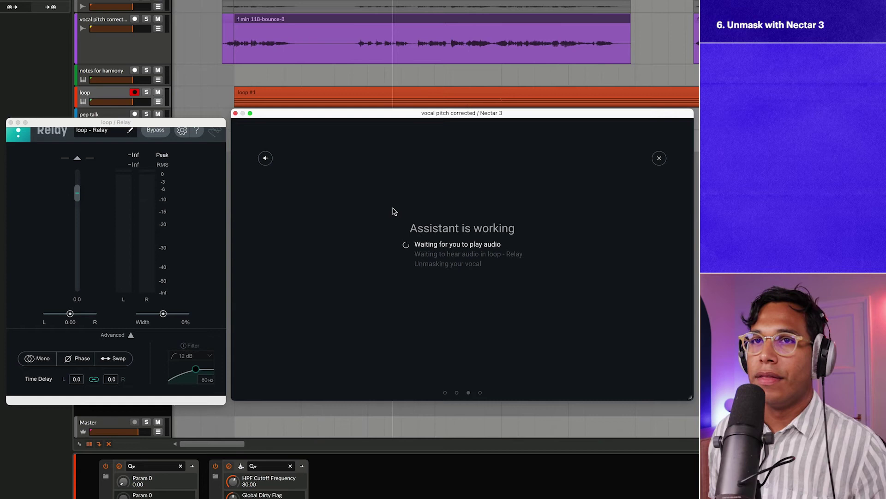
{"action": "left_click", "coordinate": [196, 121]}
{"action": "key", "text": "space"}
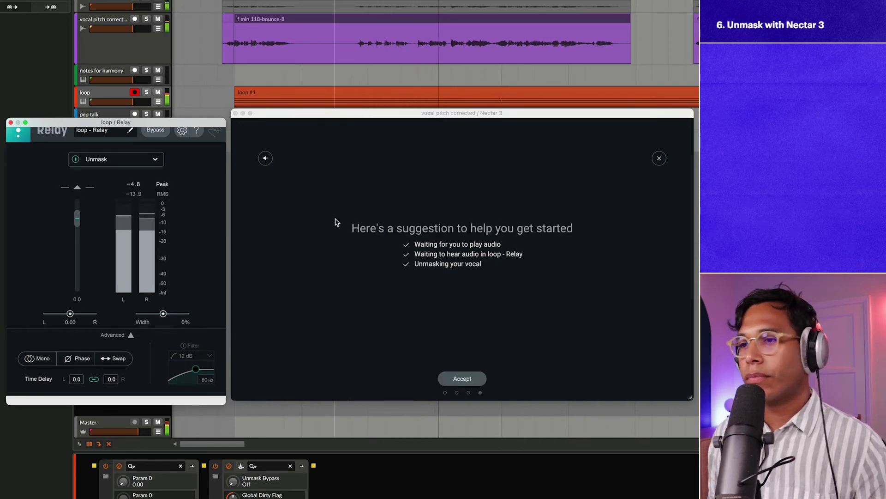
{"action": "left_click", "coordinate": [451, 378]}
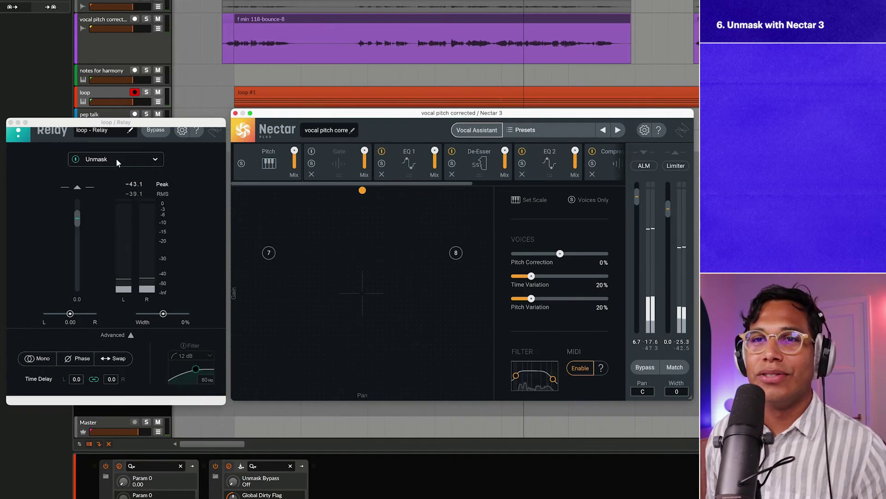
- Solo the loop track and expand Relay's Unmask panel while listening
{"action": "left_click", "coordinate": [149, 92]}
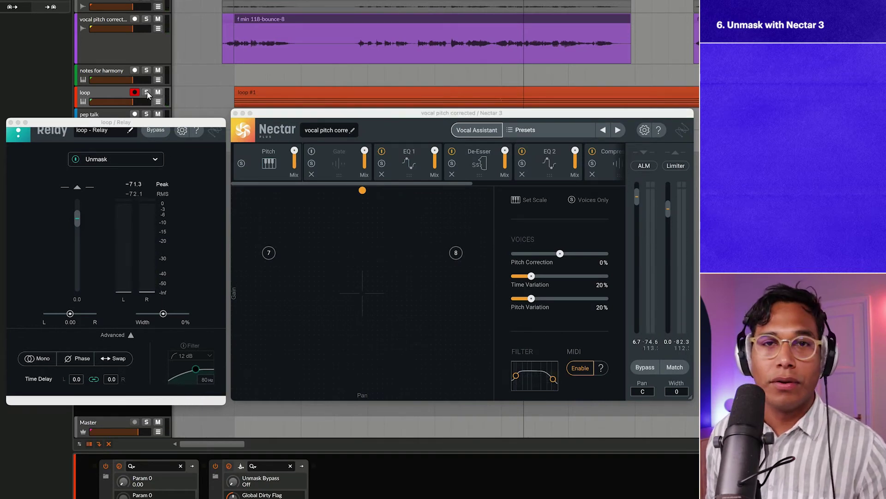
{"action": "left_click", "coordinate": [84, 158]}
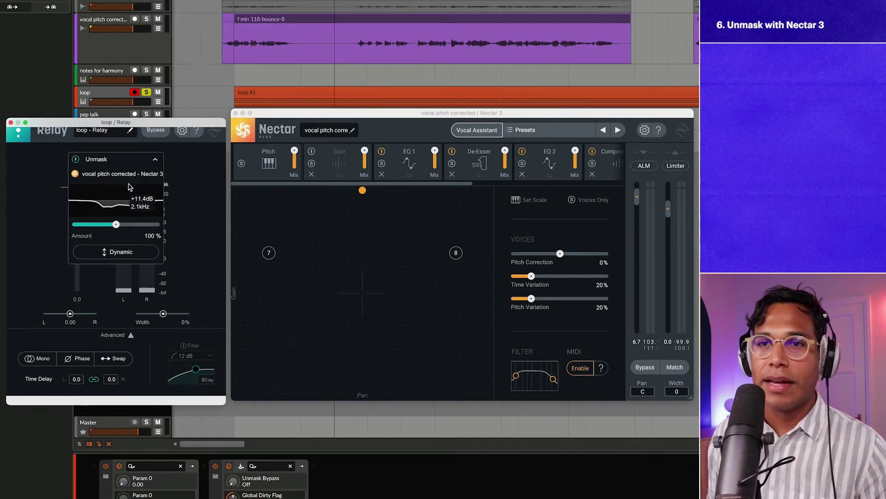
{"action": "key", "text": "space"}
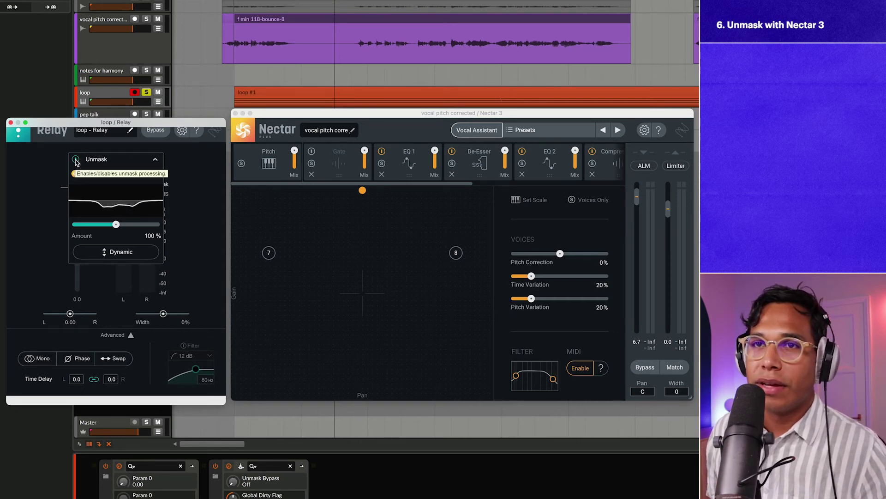
{"action": "key", "text": "space"}
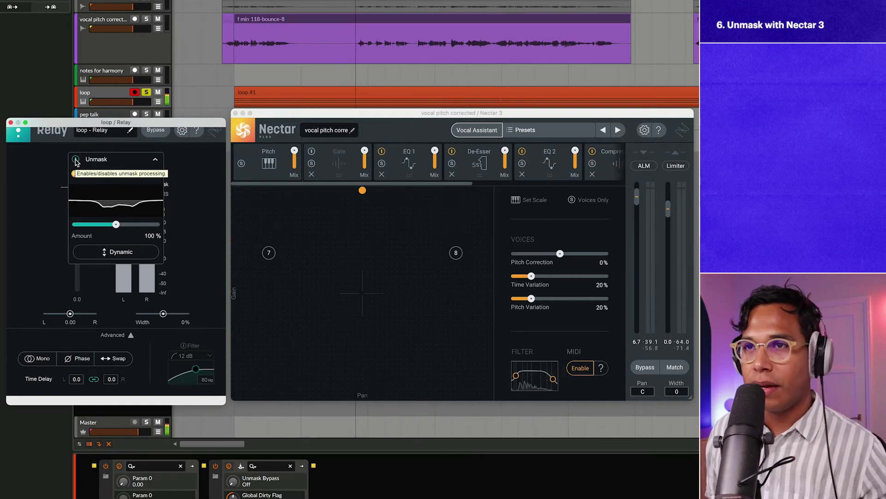
- Compare Unmask off and on, then settle its Amount at about 82%
{"action": "left_click", "coordinate": [76, 160]}
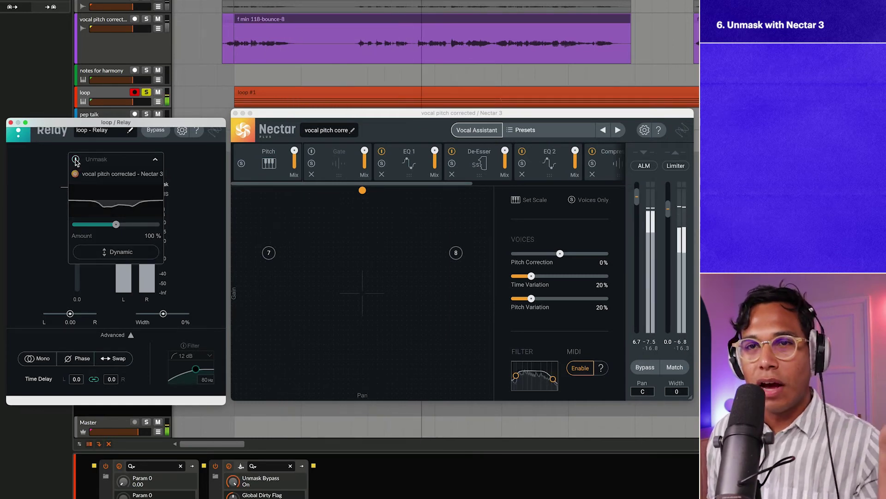
{"action": "left_click", "coordinate": [76, 160]}
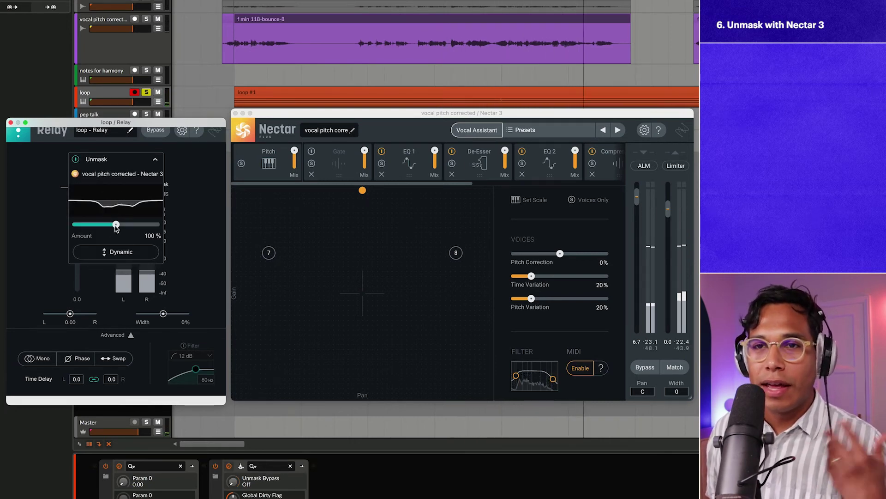
{"action": "left_click_drag", "start_coordinate": [116, 227], "coordinate": [51, 234]}
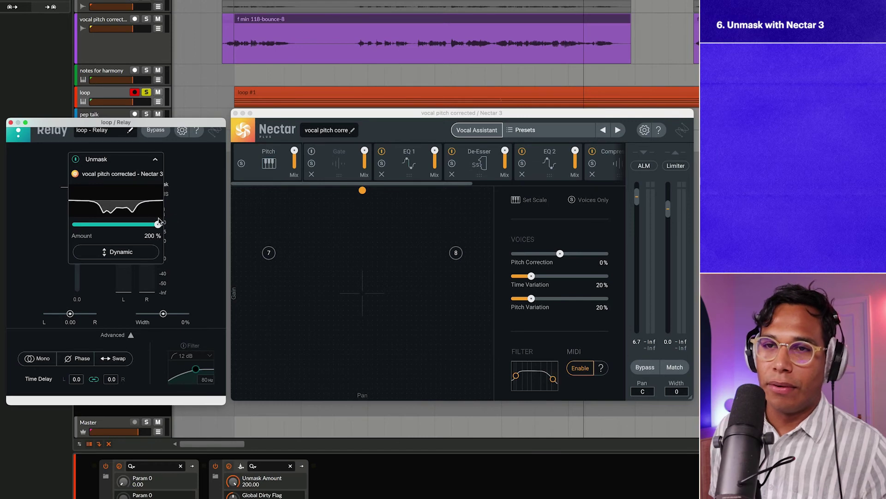
{"action": "left_click_drag", "start_coordinate": [158, 222], "coordinate": [157, 225]}
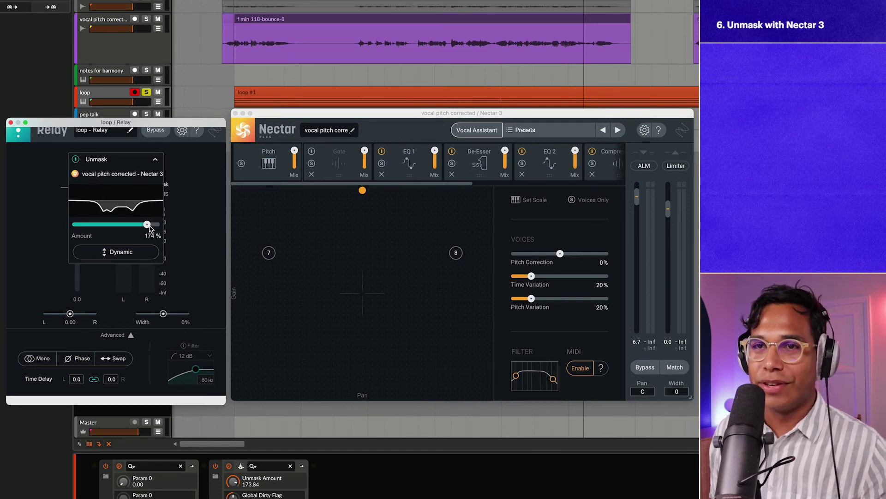
{"action": "left_click_drag", "start_coordinate": [142, 226], "coordinate": [158, 227]}
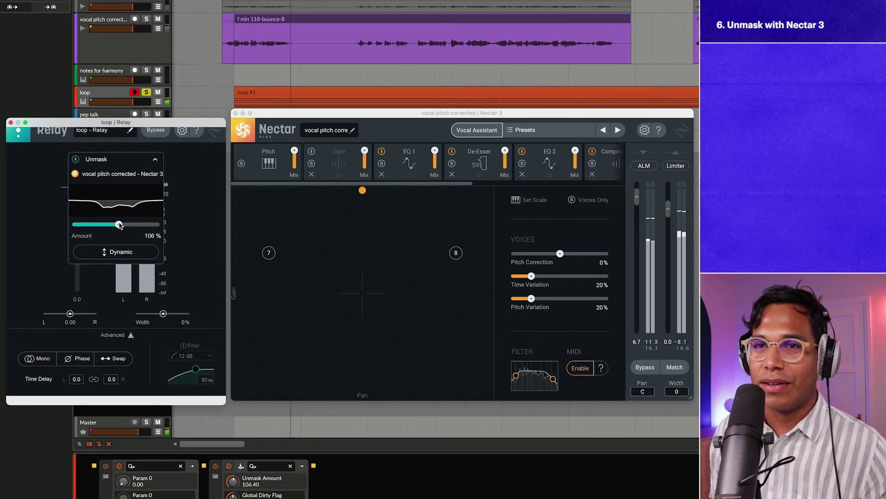
{"action": "left_click_drag", "start_coordinate": [74, 224], "coordinate": [109, 224]}
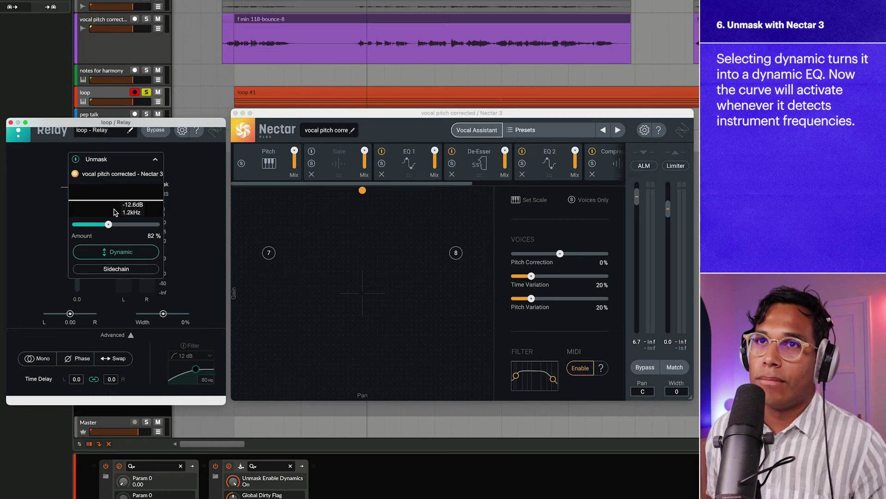
- Sidechain Relay's dynamic Unmask from Nectar 3 Out and audition the loop against the vocal
{"action": "key", "text": "space"}
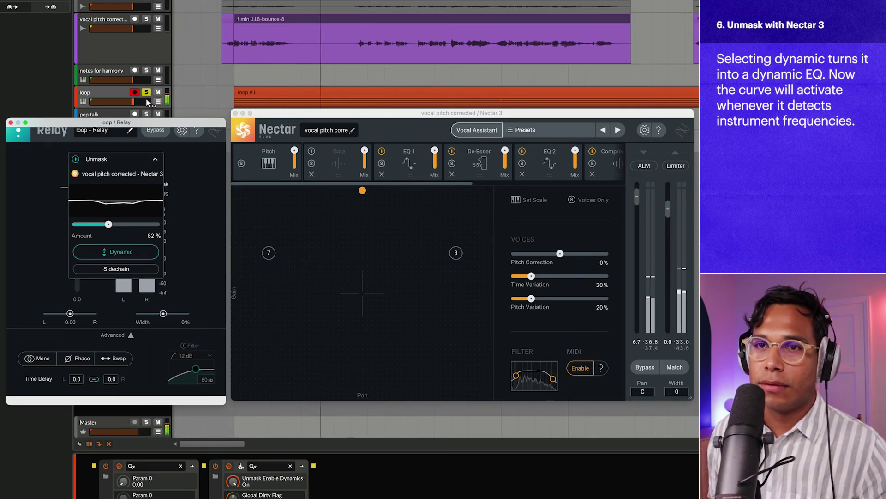
{"action": "key", "text": "space"}
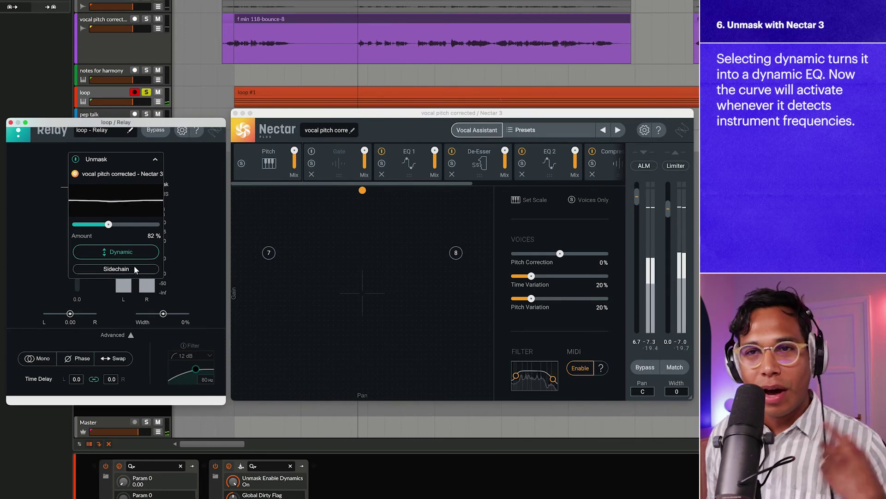
{"action": "left_click", "coordinate": [132, 270]}
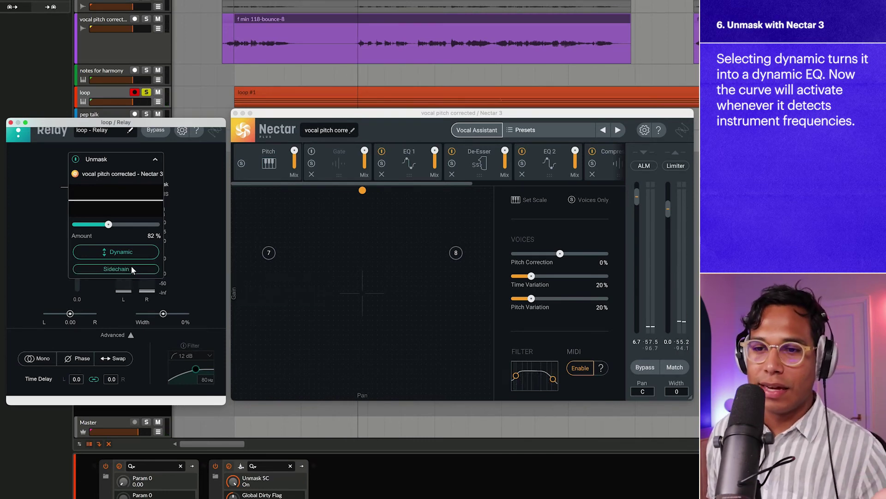
{"action": "left_click", "coordinate": [226, 467]}
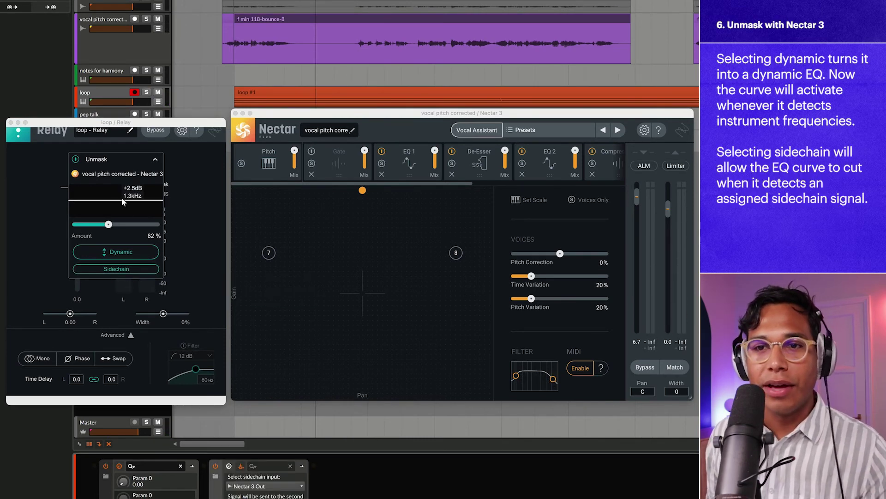
{"action": "key", "text": "space"}
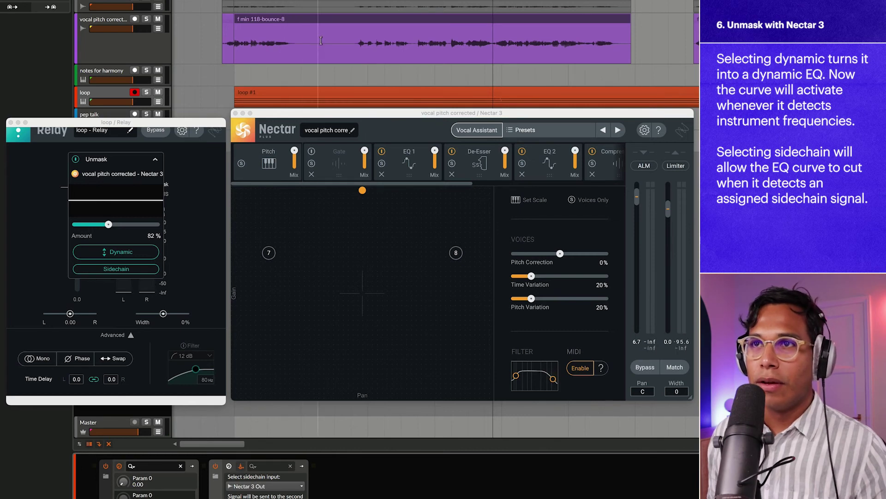
{"action": "key", "text": "space"}
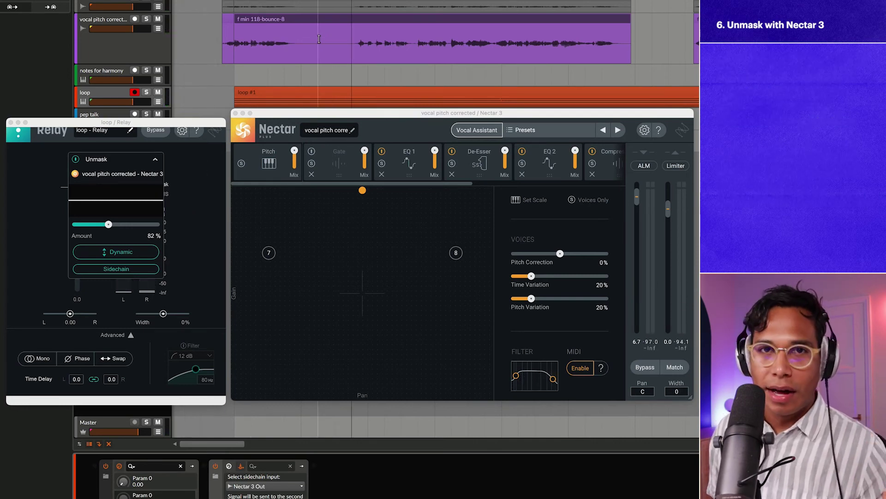
{"action": "mouse_move", "coordinate": [113, 194]}
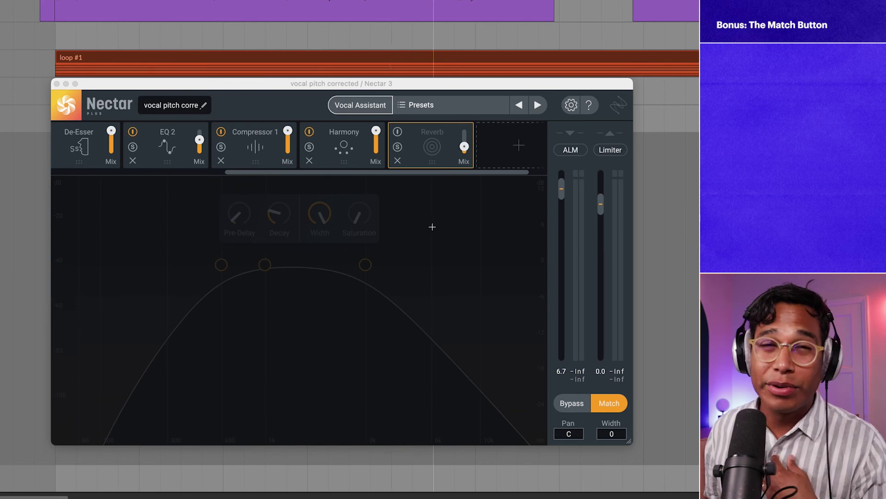
- Engage Nectar's Match and Bypass to compare against the unprocessed vocal
{"action": "left_click", "coordinate": [613, 410]}
{"action": "left_click", "coordinate": [613, 410]}
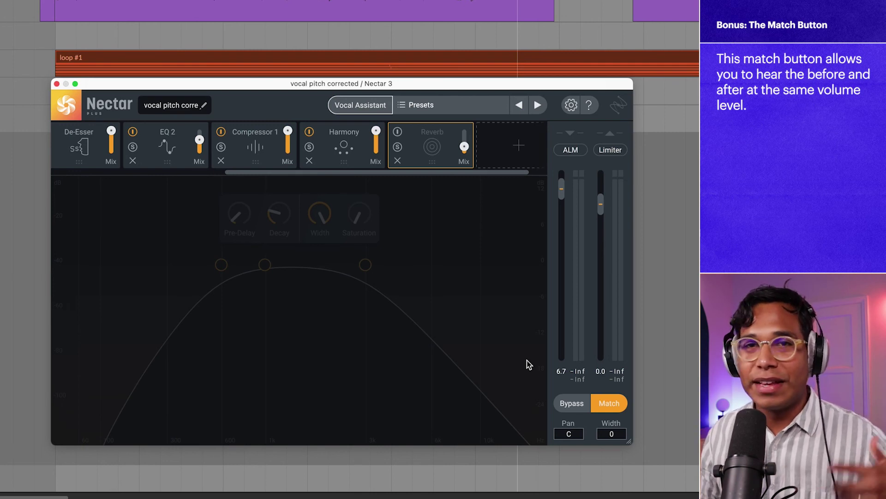
{"action": "left_click", "coordinate": [569, 404]}
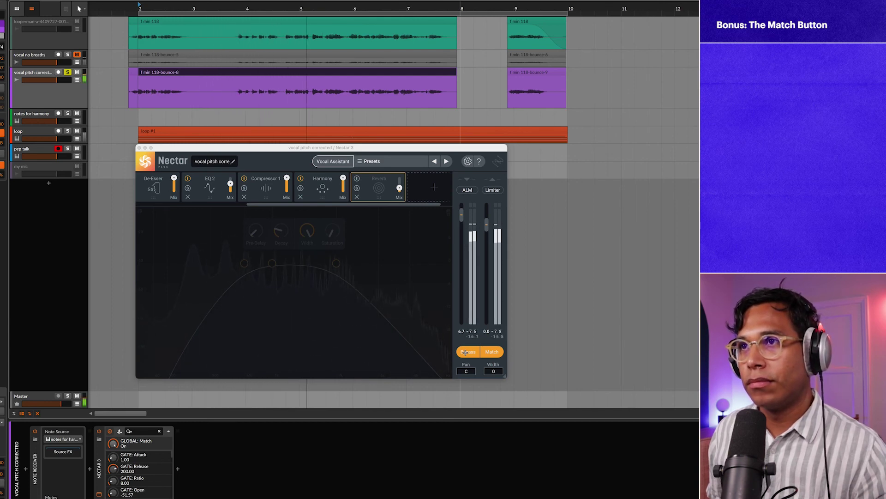
- Turn Nectar's Bypass off, stop playback, re-enable the Reverb module, and close Nectar
{"action": "left_click", "coordinate": [465, 352]}
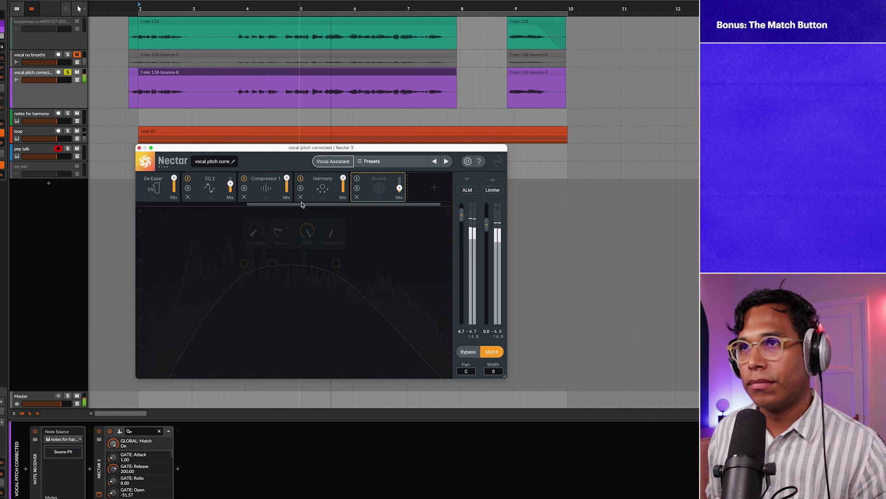
{"action": "key", "text": "space"}
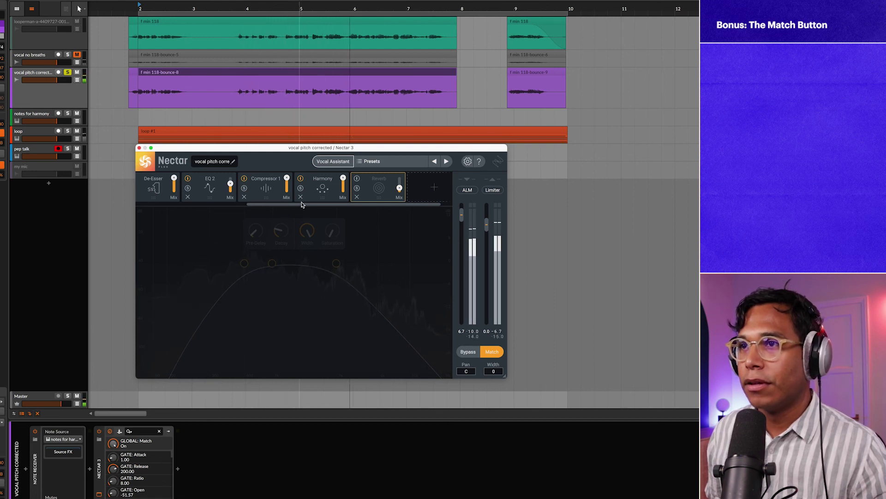
{"action": "left_click", "coordinate": [357, 179]}
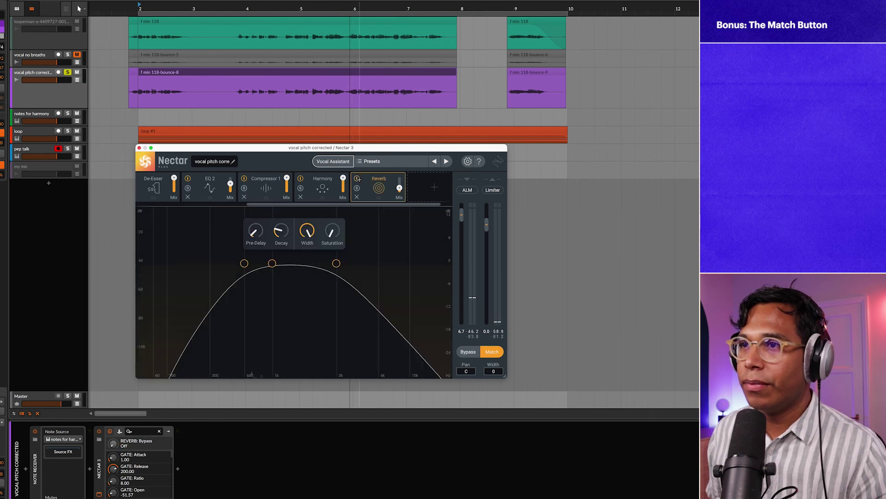
{"action": "left_click", "coordinate": [140, 148]}
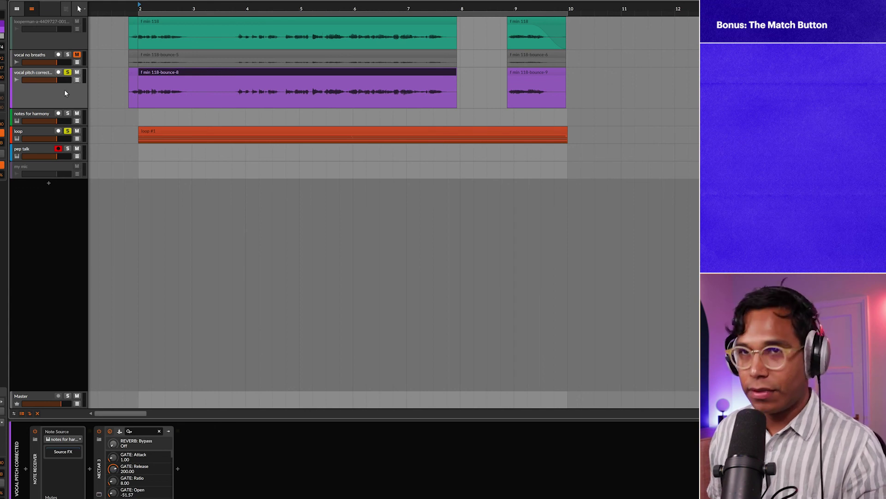
- Unsolo the loop and vocal tracks, select the loop #1 clip, and play the full mix
{"action": "left_click", "coordinate": [67, 131]}
{"action": "left_click", "coordinate": [159, 133]}
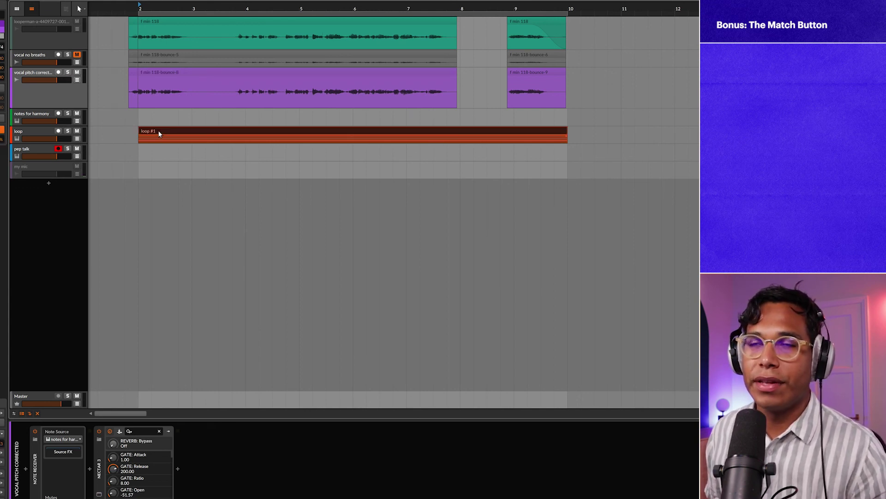
{"action": "key", "text": "space"}
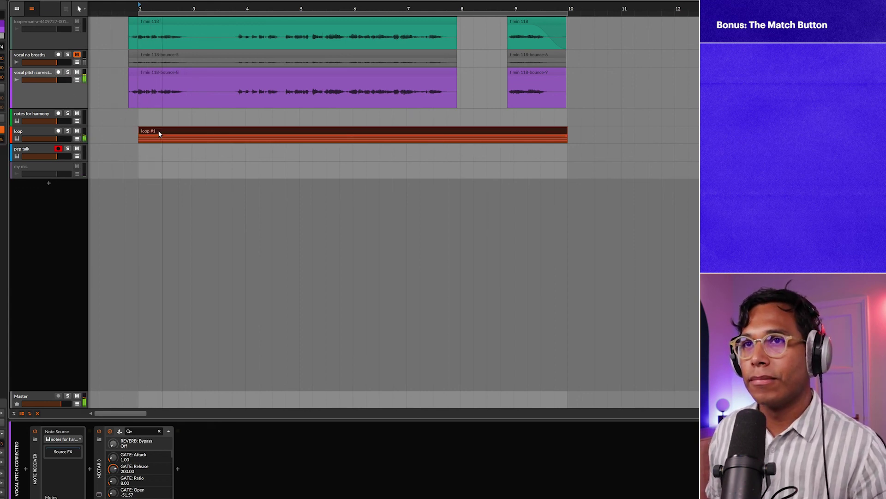
- Show the loop track's device chain with Arcade and Relay sidechained from Nectar 3 Out
{"action": "left_click", "coordinate": [45, 131]}
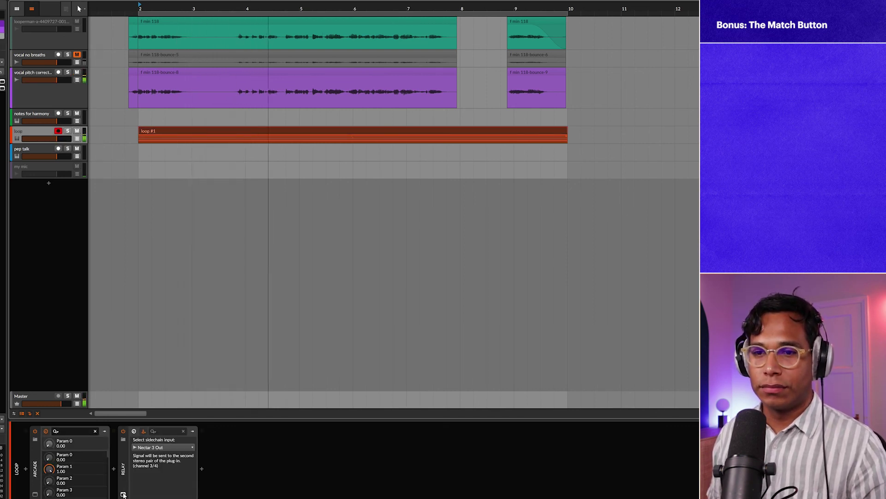
{"action": "left_click", "coordinate": [123, 495]}
{"action": "left_click", "coordinate": [123, 494]}
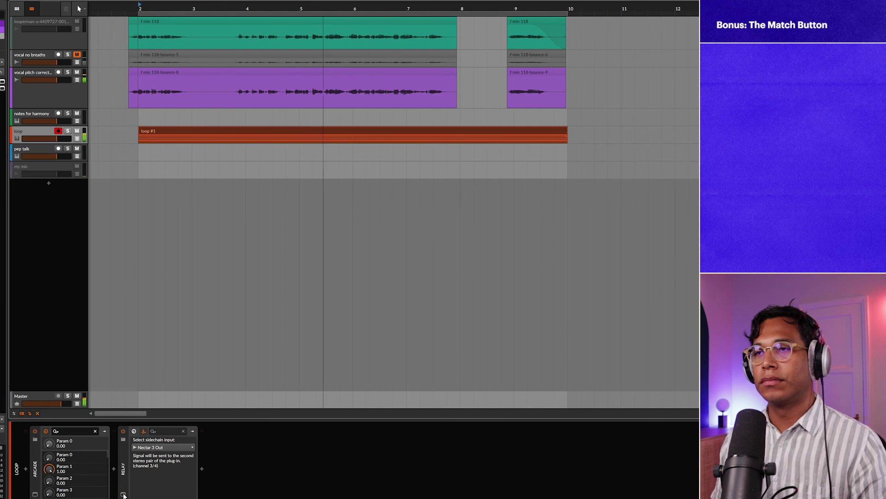